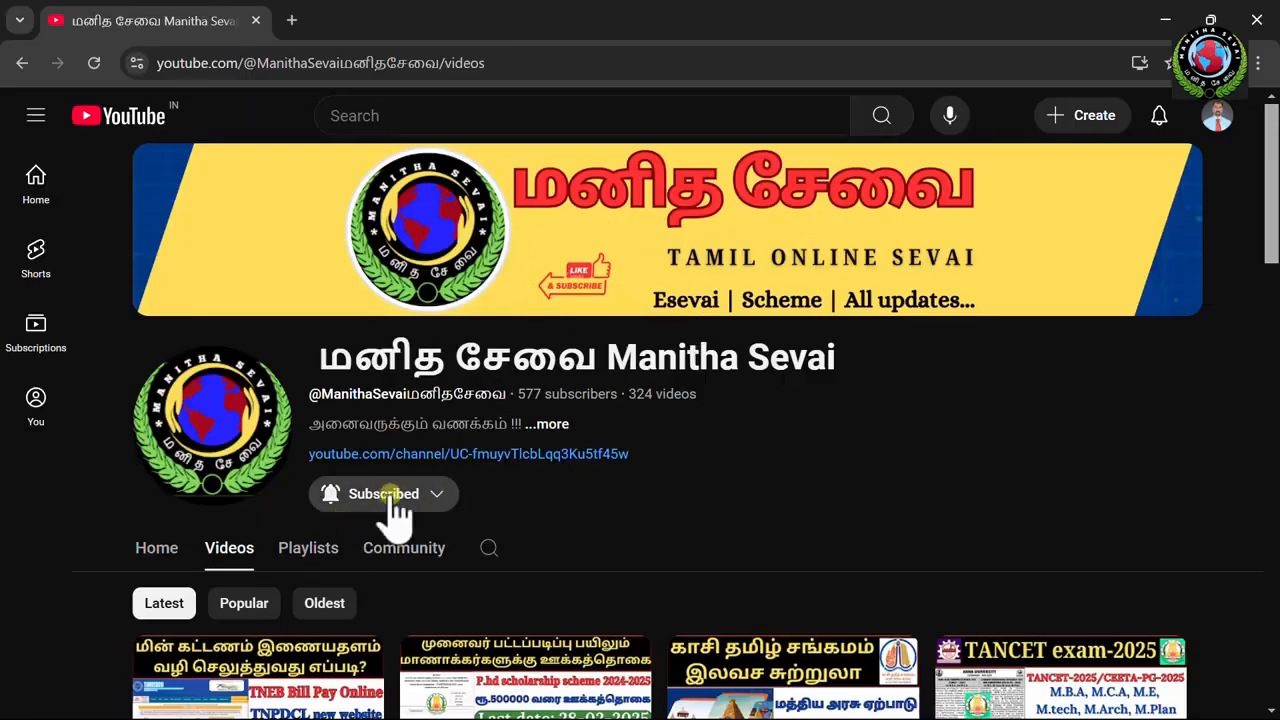
{"action": "left_click", "coordinate": [368, 496]}
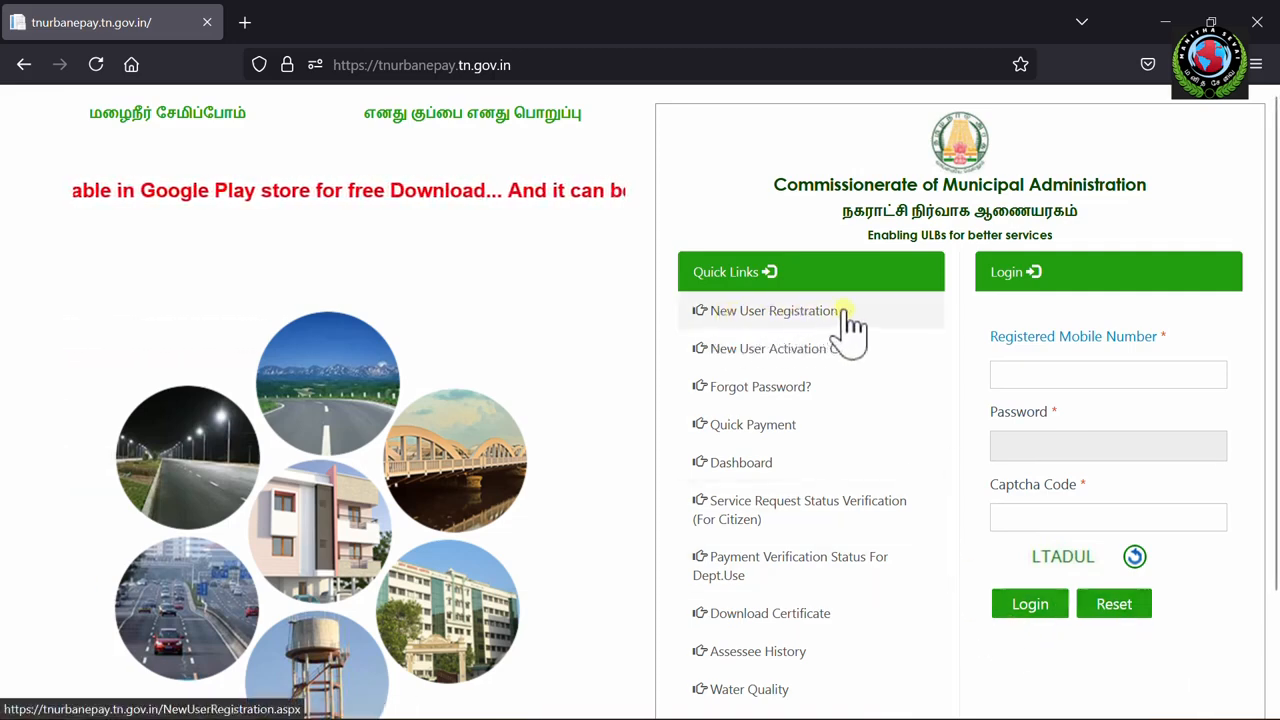
- Open the new user registration form, choose ADIRAMPATTINAM MUNICIPALITY, review the remaining fields and return to the portal's start page
{"action": "left_click", "coordinate": [762, 312]}
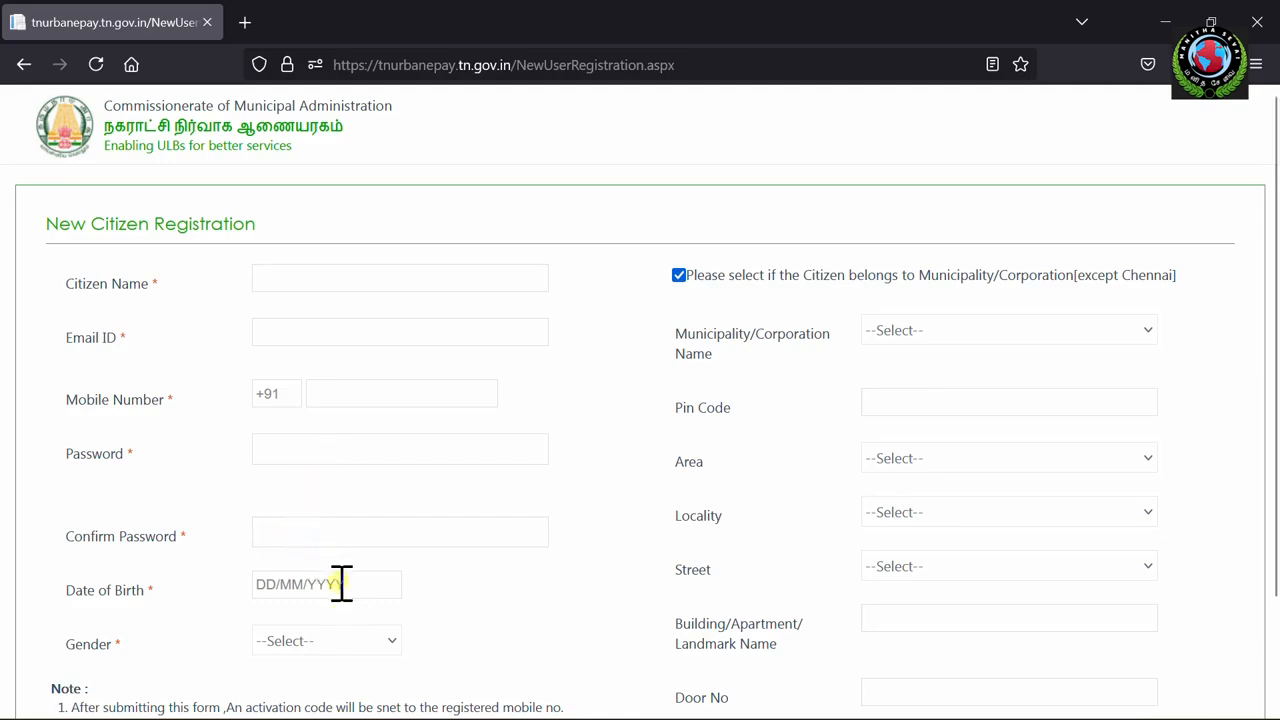
{"action": "left_click", "coordinate": [937, 332]}
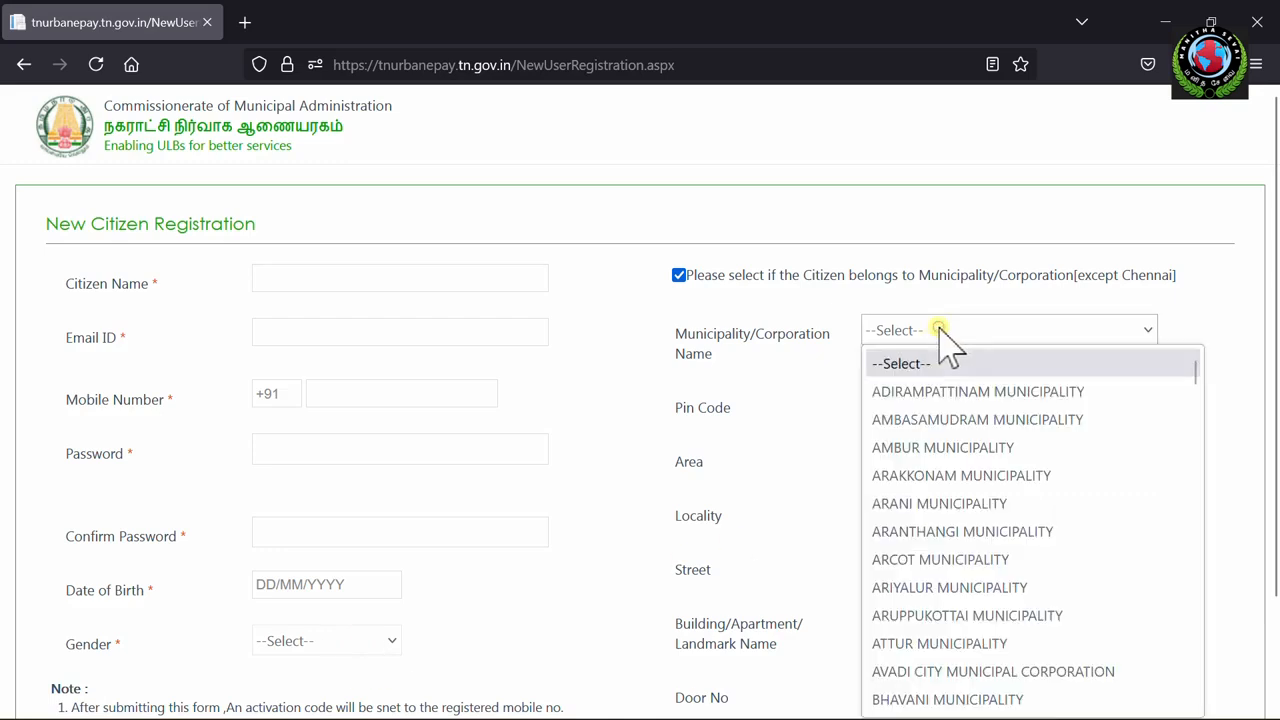
{"action": "left_click", "coordinate": [872, 391]}
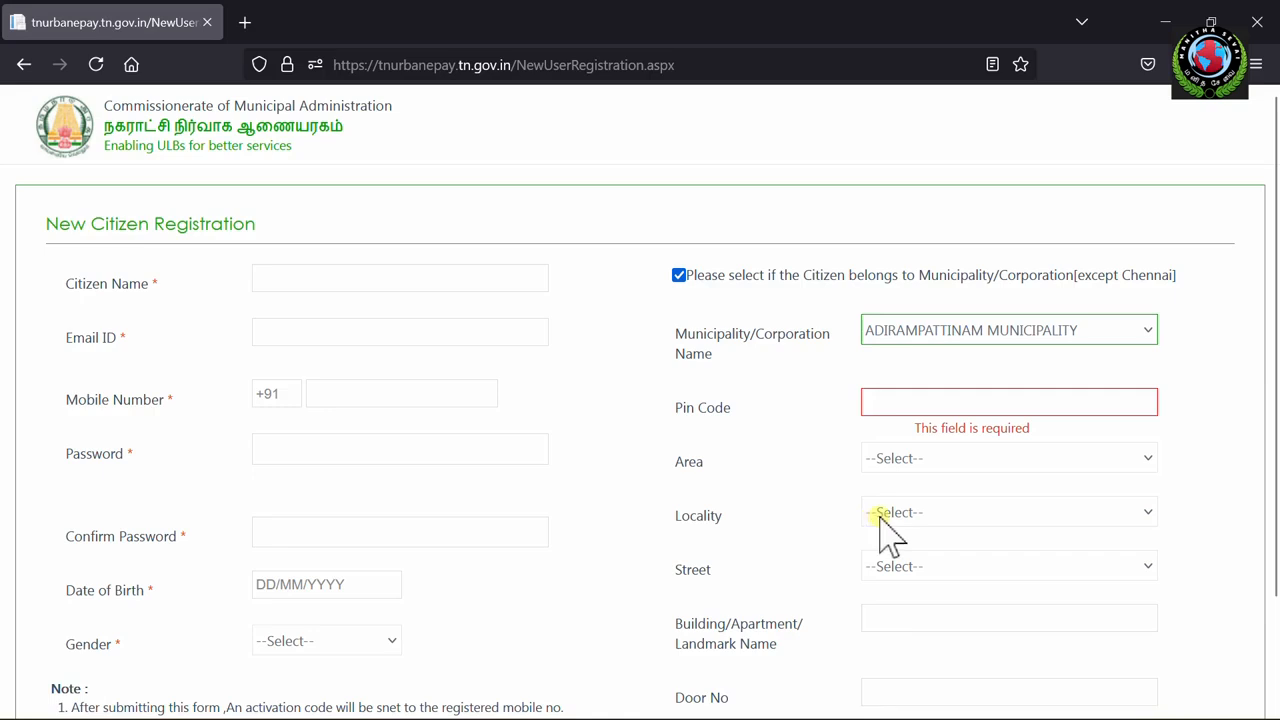
{"action": "scroll", "coordinate": [983, 543], "scroll_direction": "down", "scroll_amount": 2}
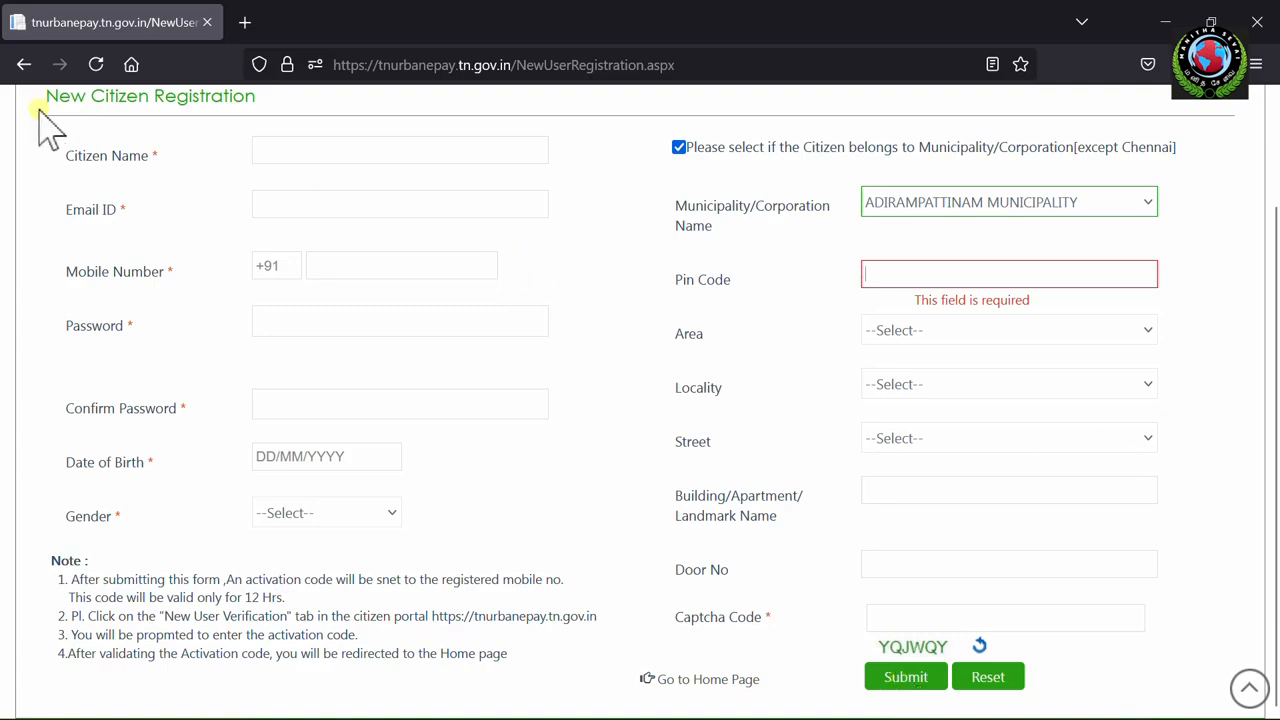
{"action": "left_click", "coordinate": [22, 64]}
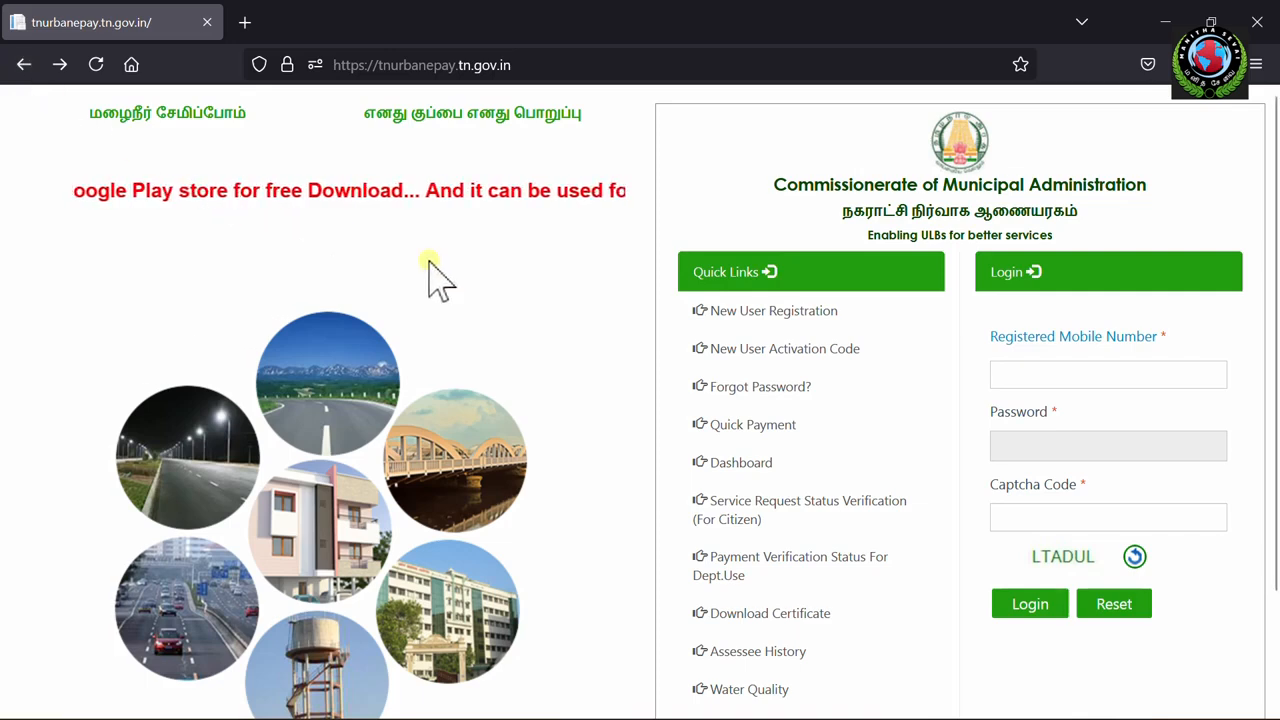
- Look at the new user activation code page and return to the portal's home page
{"action": "left_click", "coordinate": [765, 348]}
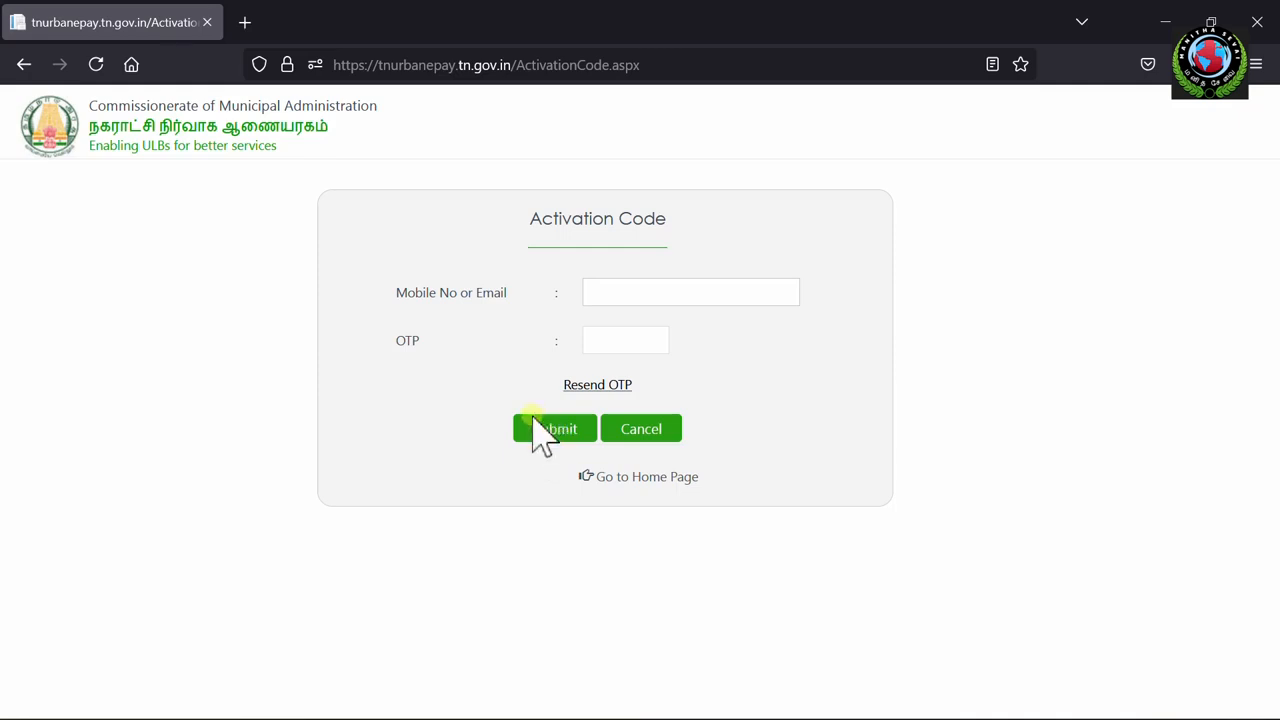
{"action": "left_click", "coordinate": [645, 478]}
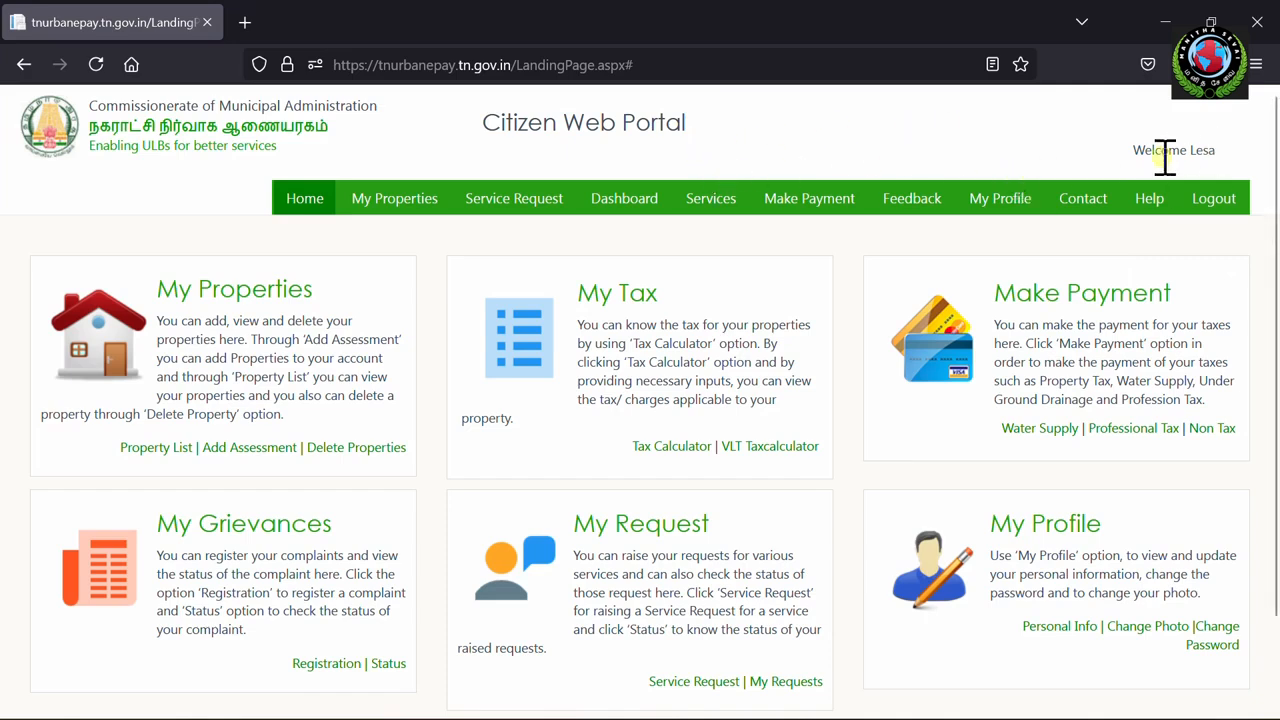
{"action": "left_click", "coordinate": [993, 198]}
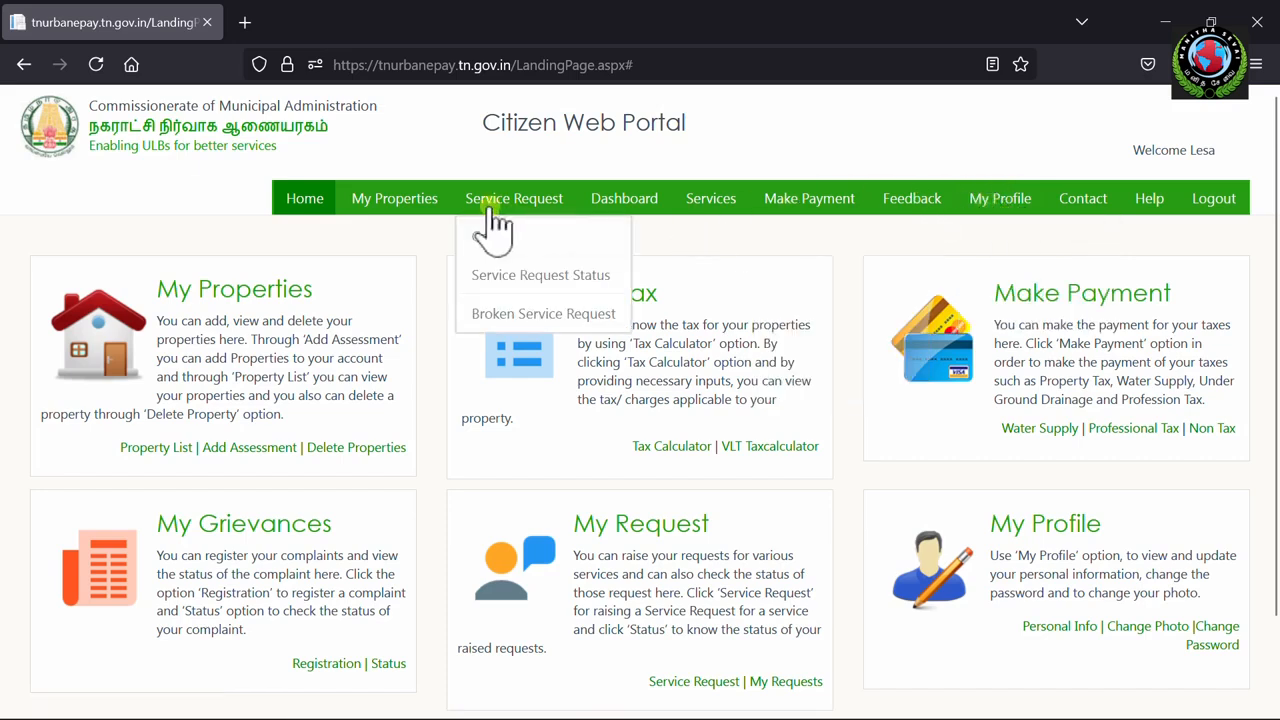
{"action": "mouse_move", "coordinate": [420, 200]}
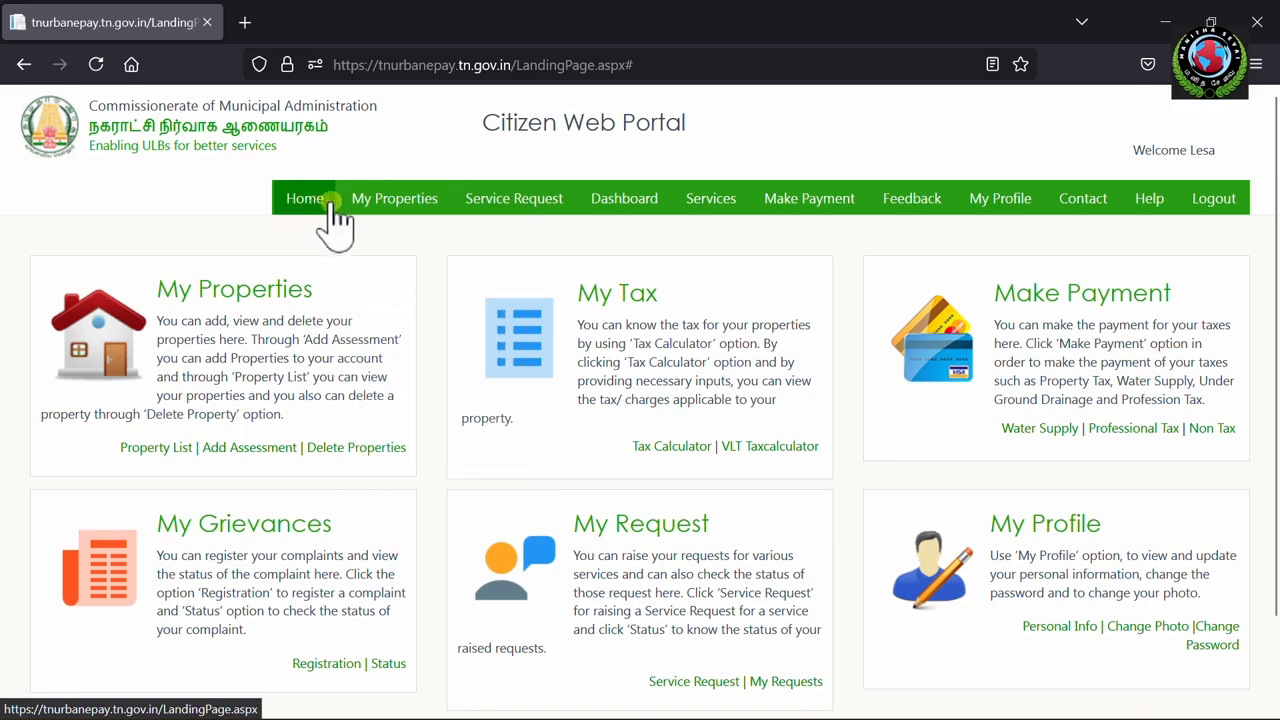
- Open the Tax Calculator from the Property Tax services of the citizen portal
{"action": "left_click", "coordinate": [708, 198]}
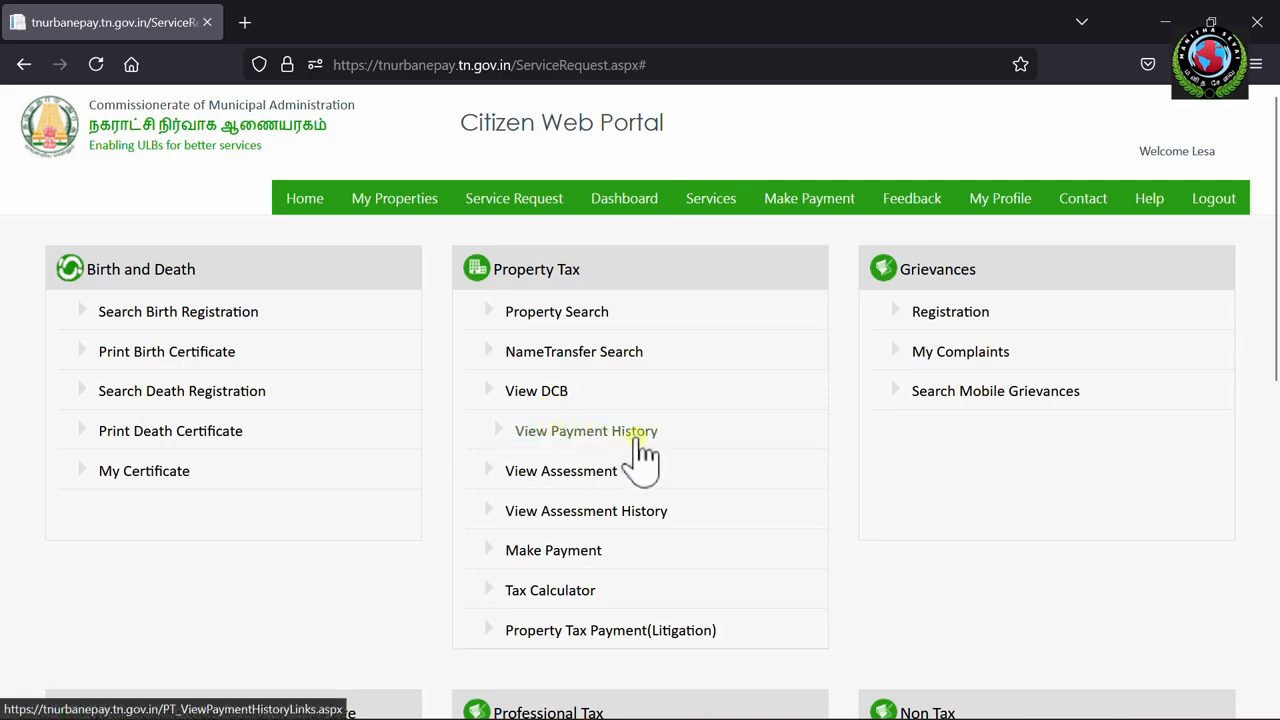
{"action": "scroll", "coordinate": [640, 450], "scroll_direction": "down", "scroll_amount": 1}
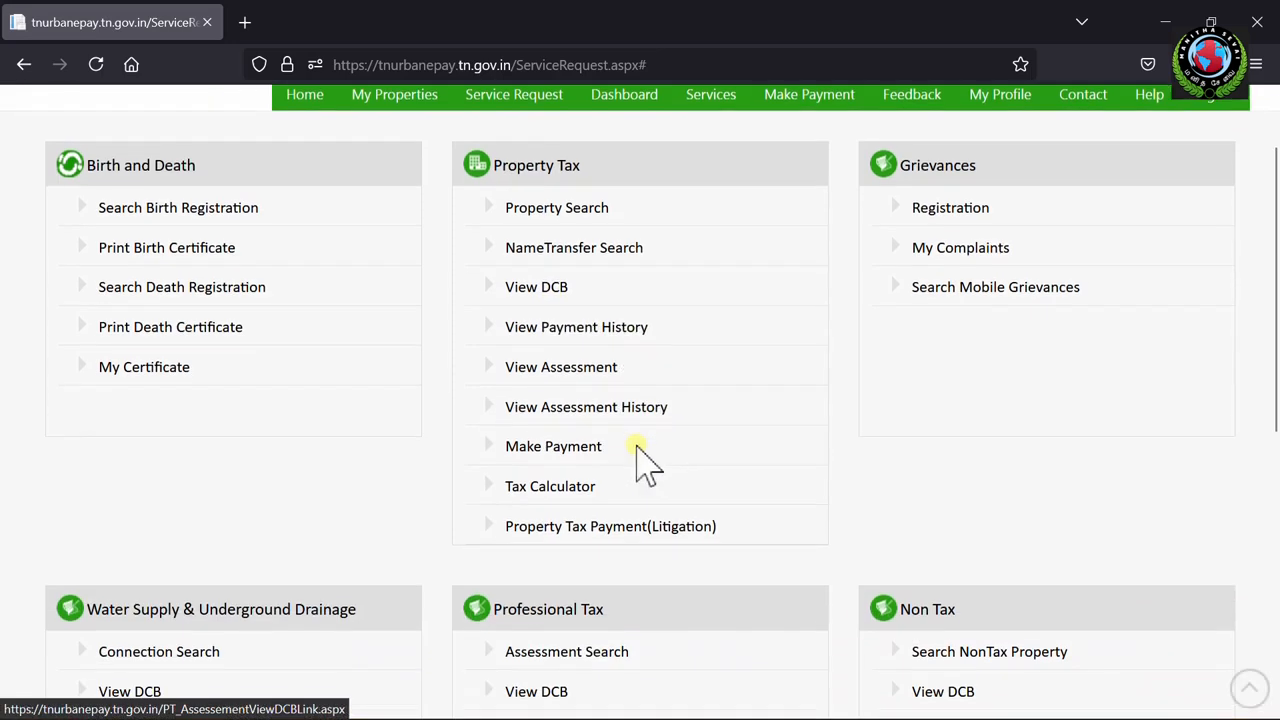
{"action": "left_click", "coordinate": [537, 486]}
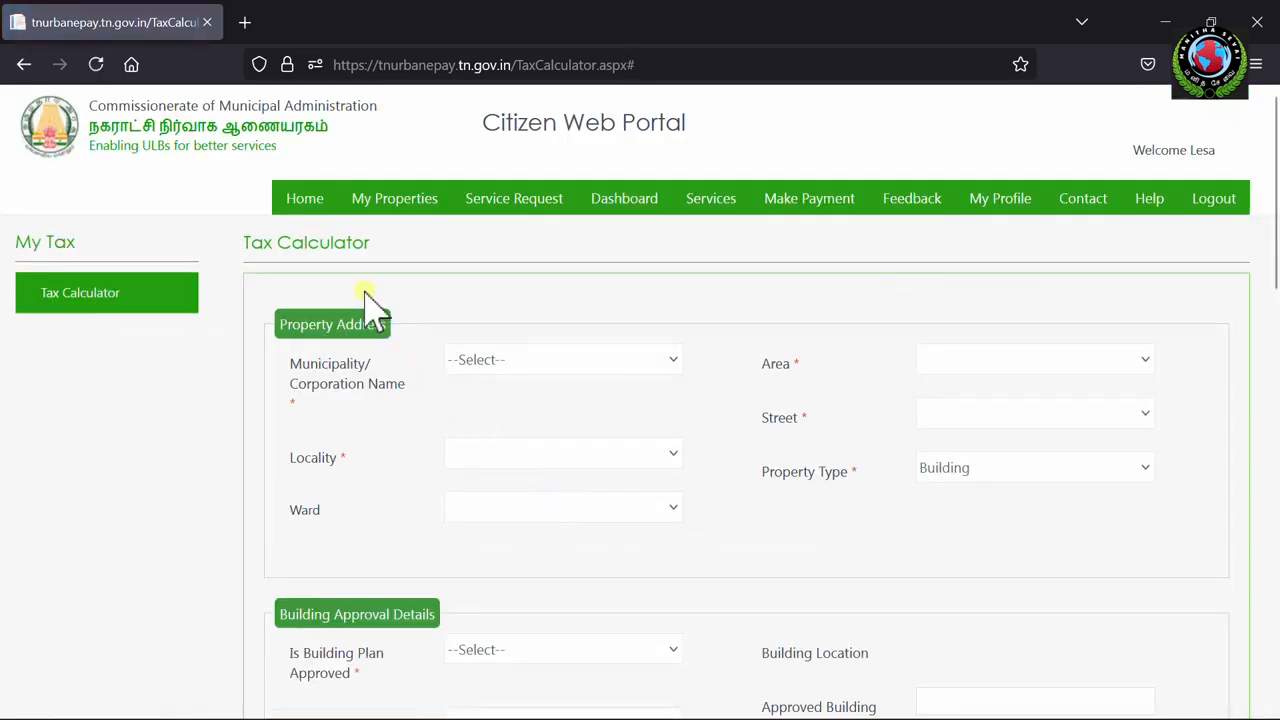
- Set the property address to ARAKKONAM MUNICIPALITY with ARAKKONAM as the area
{"action": "scroll", "coordinate": [370, 300], "scroll_direction": "down", "scroll_amount": 2}
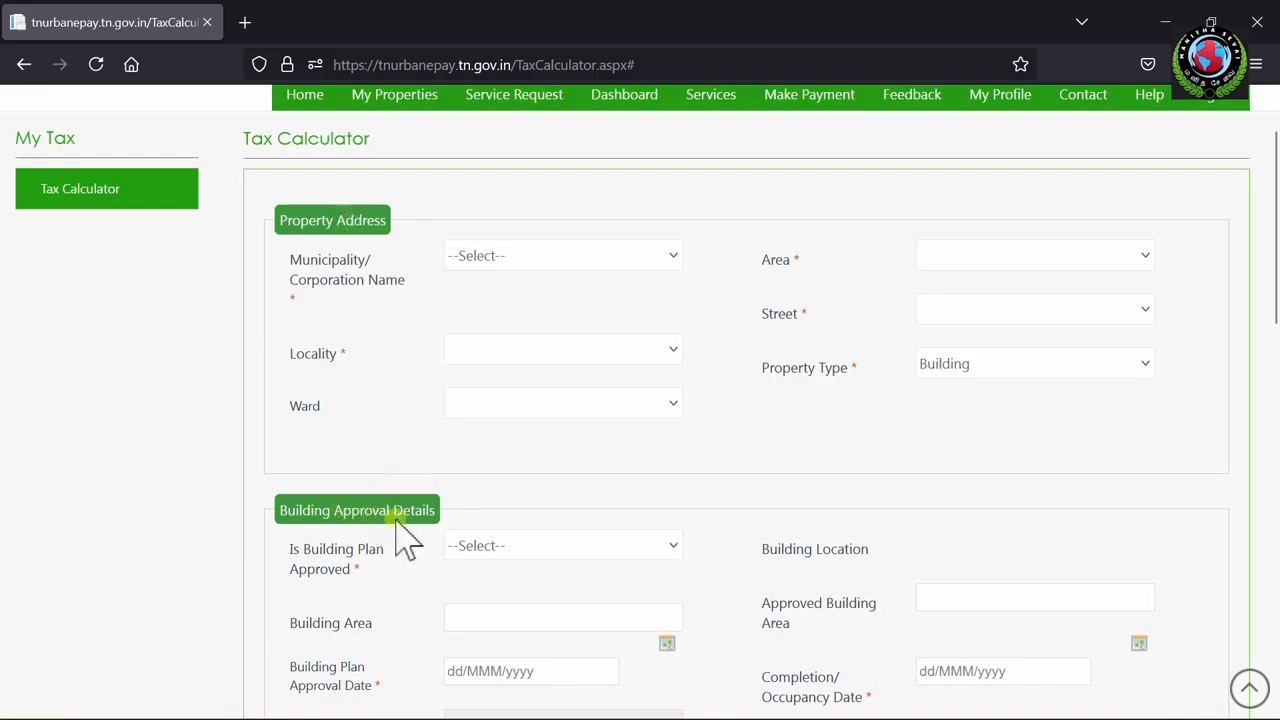
{"action": "left_click", "coordinate": [553, 256]}
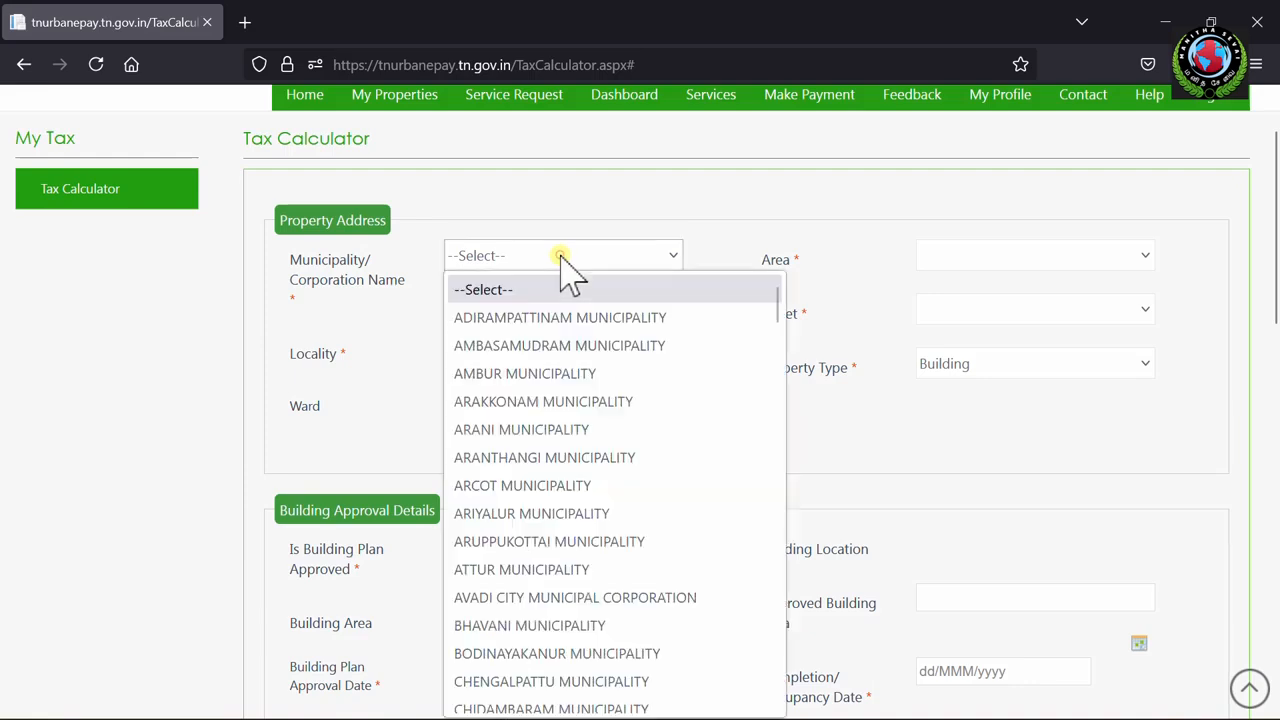
{"action": "left_click", "coordinate": [541, 401]}
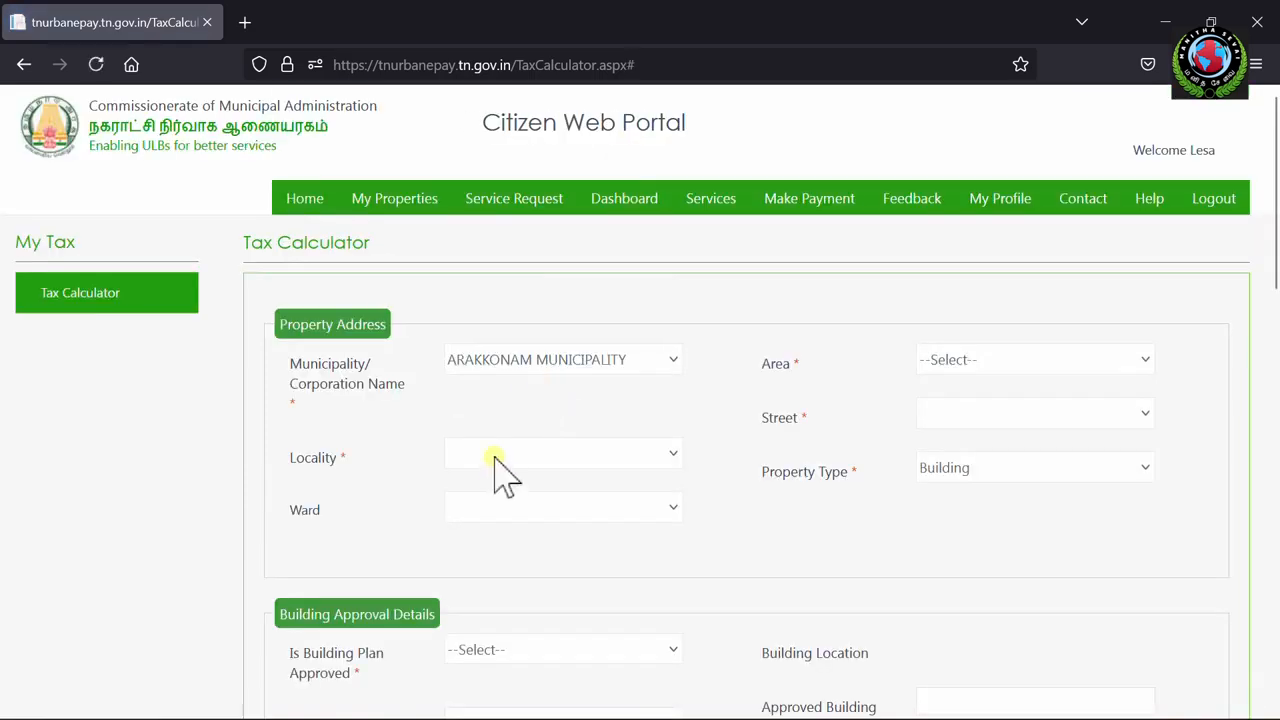
{"action": "left_click", "coordinate": [1003, 362]}
{"action": "left_click", "coordinate": [986, 421]}
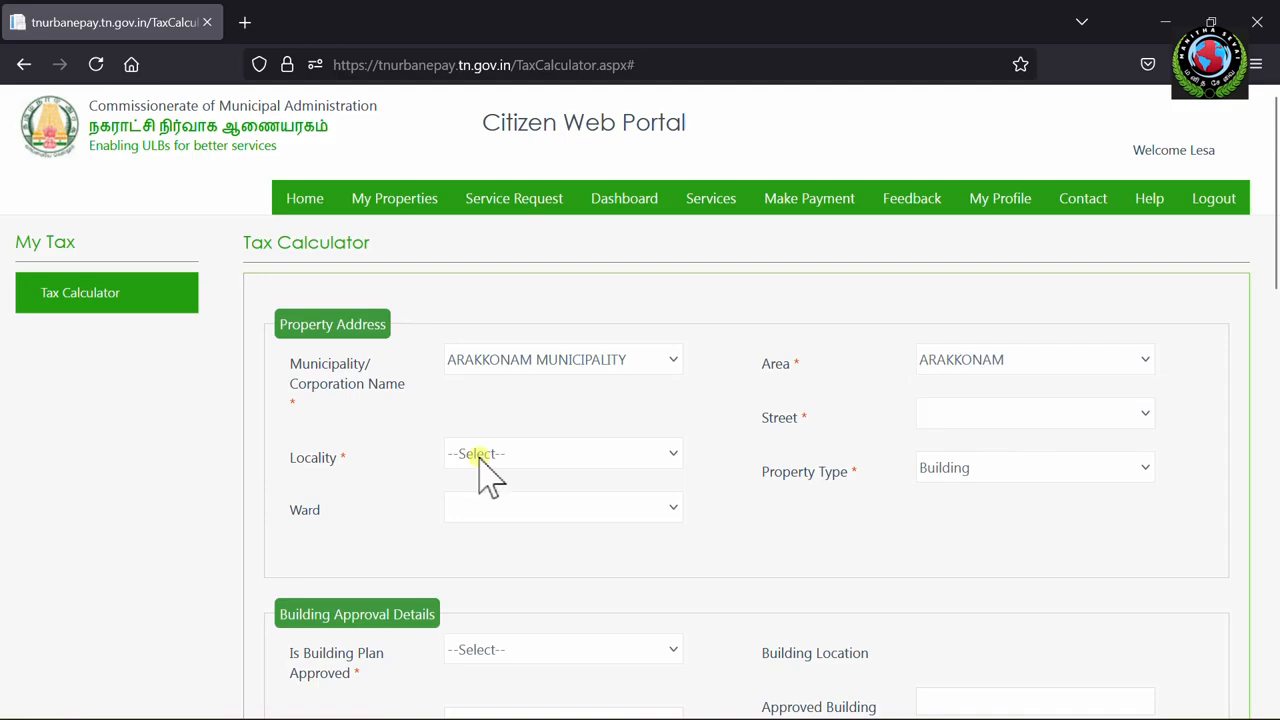
- Complete the property address with locality EB ROAD, street N.V.N 2ND STREET, WARD 32 and property type Building
{"action": "left_click", "coordinate": [478, 455]}
{"action": "left_click", "coordinate": [505, 326]}
{"action": "left_click", "coordinate": [966, 416]}
{"action": "left_click", "coordinate": [966, 366]}
{"action": "left_click", "coordinate": [522, 510]}
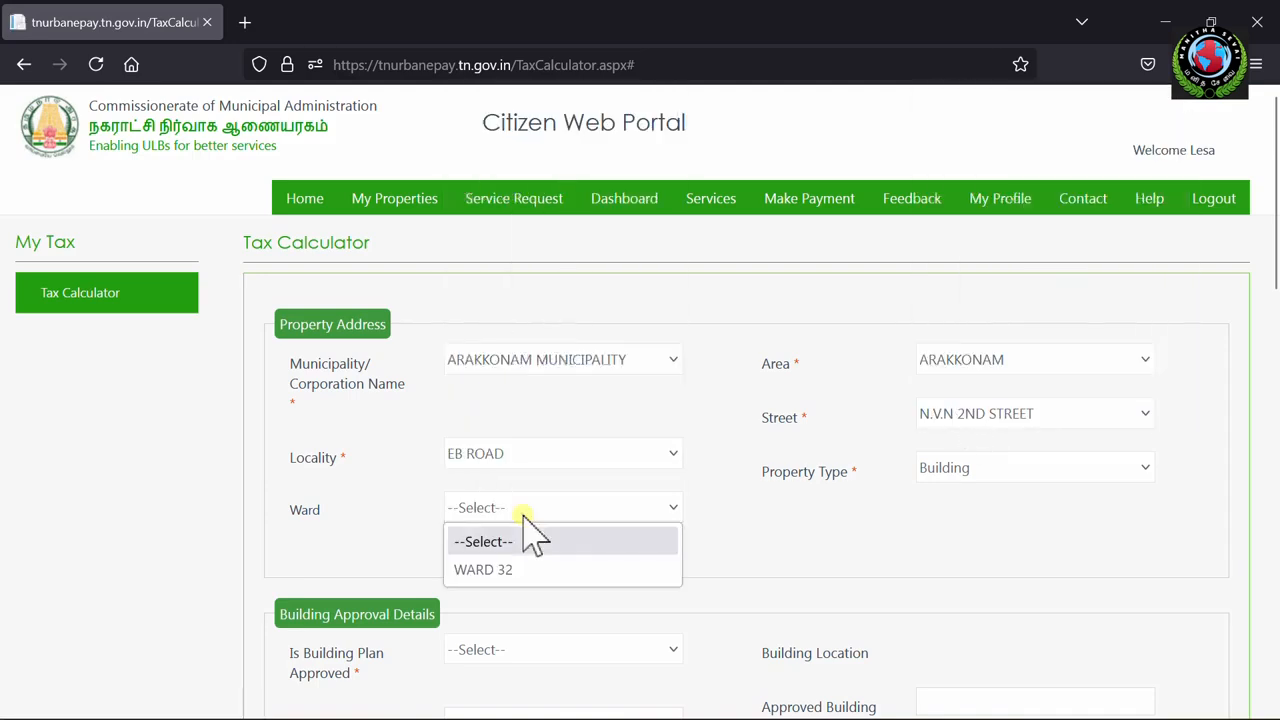
{"action": "left_click", "coordinate": [523, 572]}
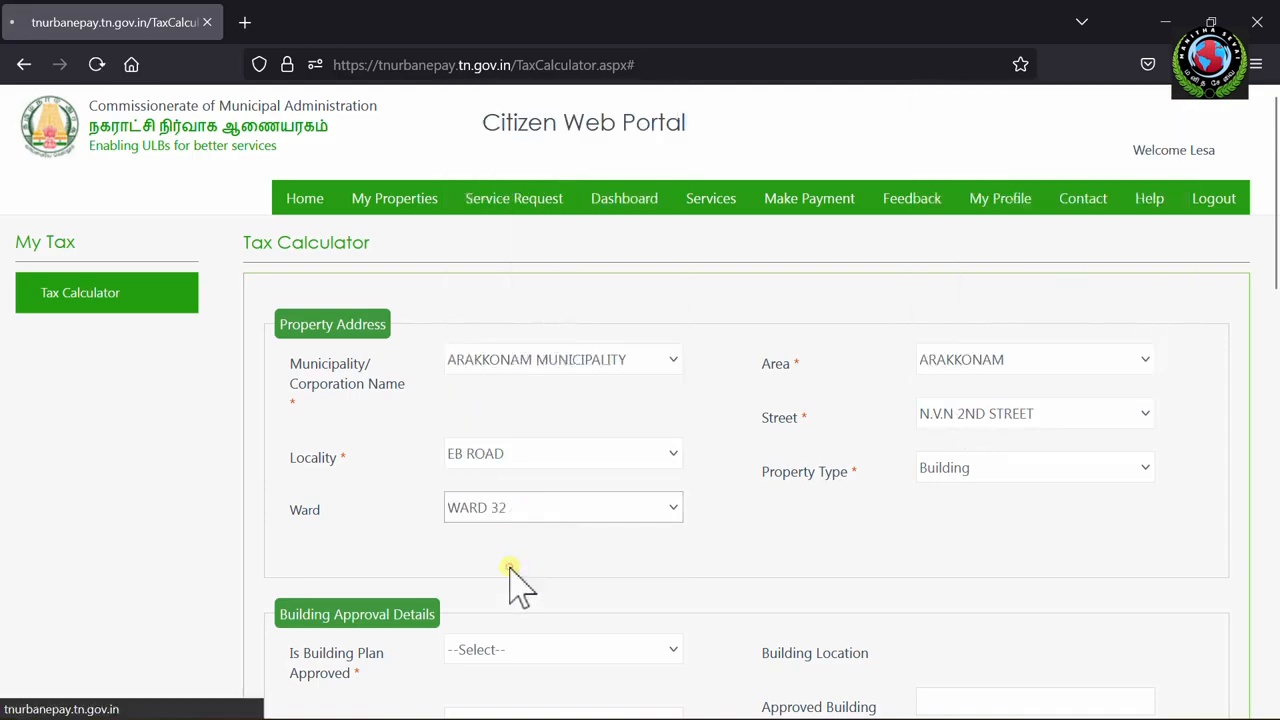
{"action": "left_click", "coordinate": [985, 472]}
{"action": "left_click", "coordinate": [975, 527]}
- Mark the building plan as approved with Yes and set the building area to 900
{"action": "scroll", "coordinate": [372, 437], "scroll_direction": "down", "scroll_amount": 2}
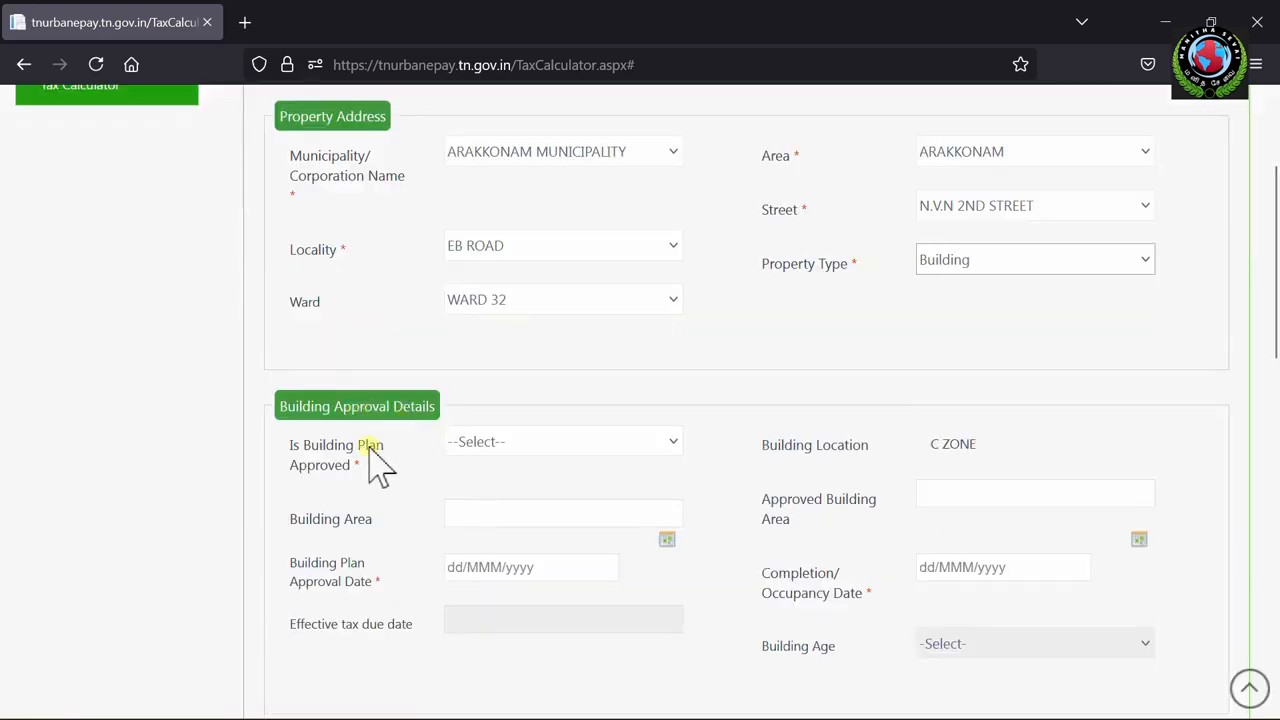
{"action": "left_click", "coordinate": [538, 445]}
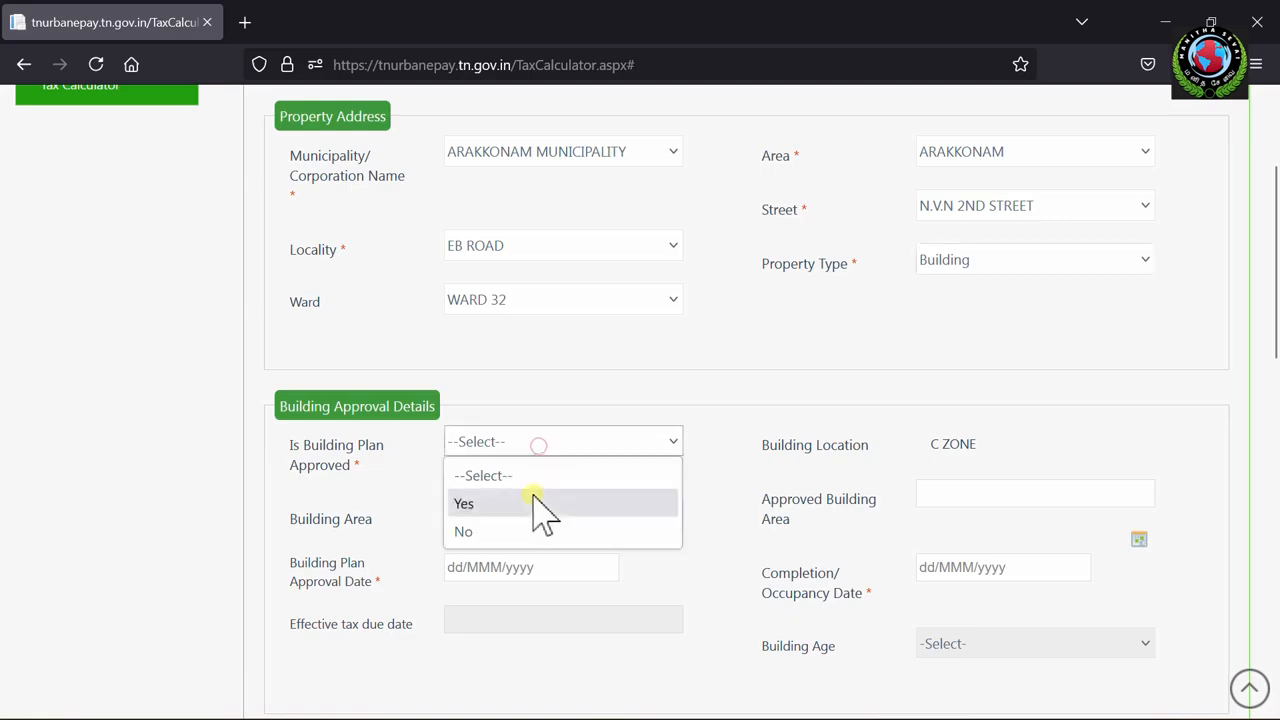
{"action": "left_click", "coordinate": [524, 506]}
{"action": "scroll", "coordinate": [472, 450], "scroll_direction": "down", "scroll_amount": 1}
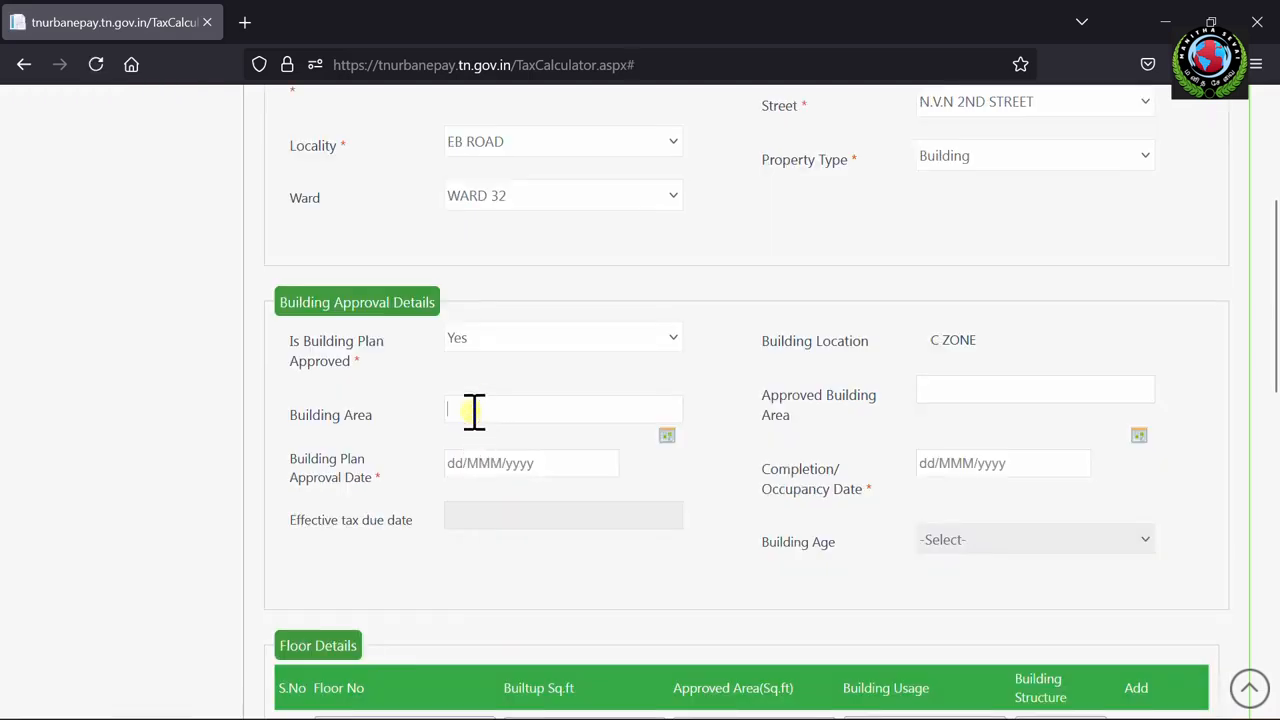
{"action": "type", "text": "900"}
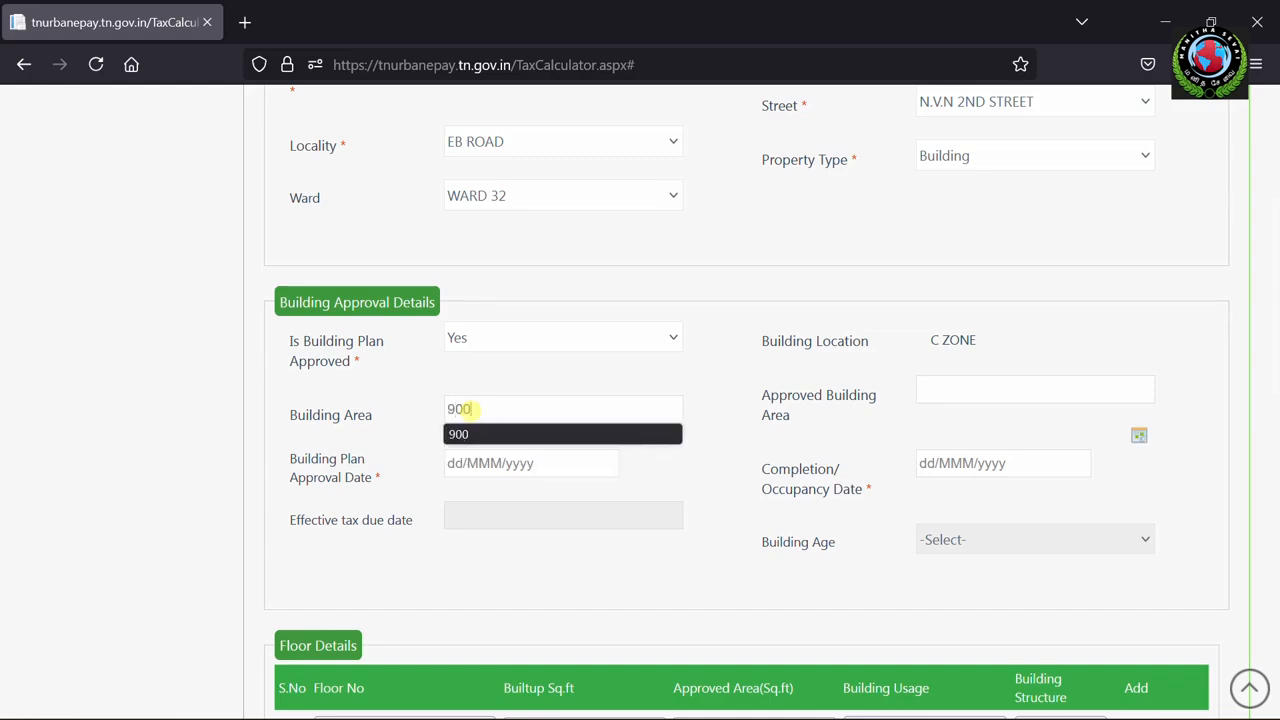
- Set the building plan approval date to 01/Jan/2015
{"action": "key", "text": "Tab"}
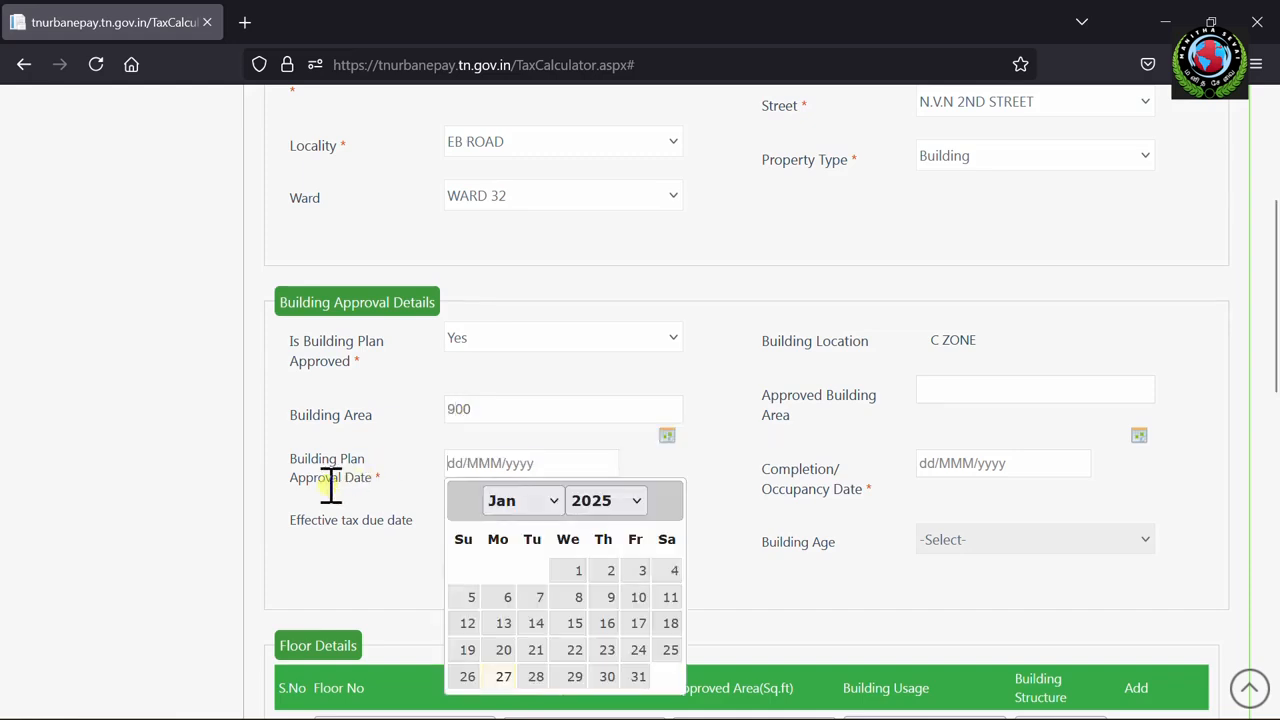
{"action": "left_click", "coordinate": [614, 502]}
{"action": "left_click", "coordinate": [608, 102]}
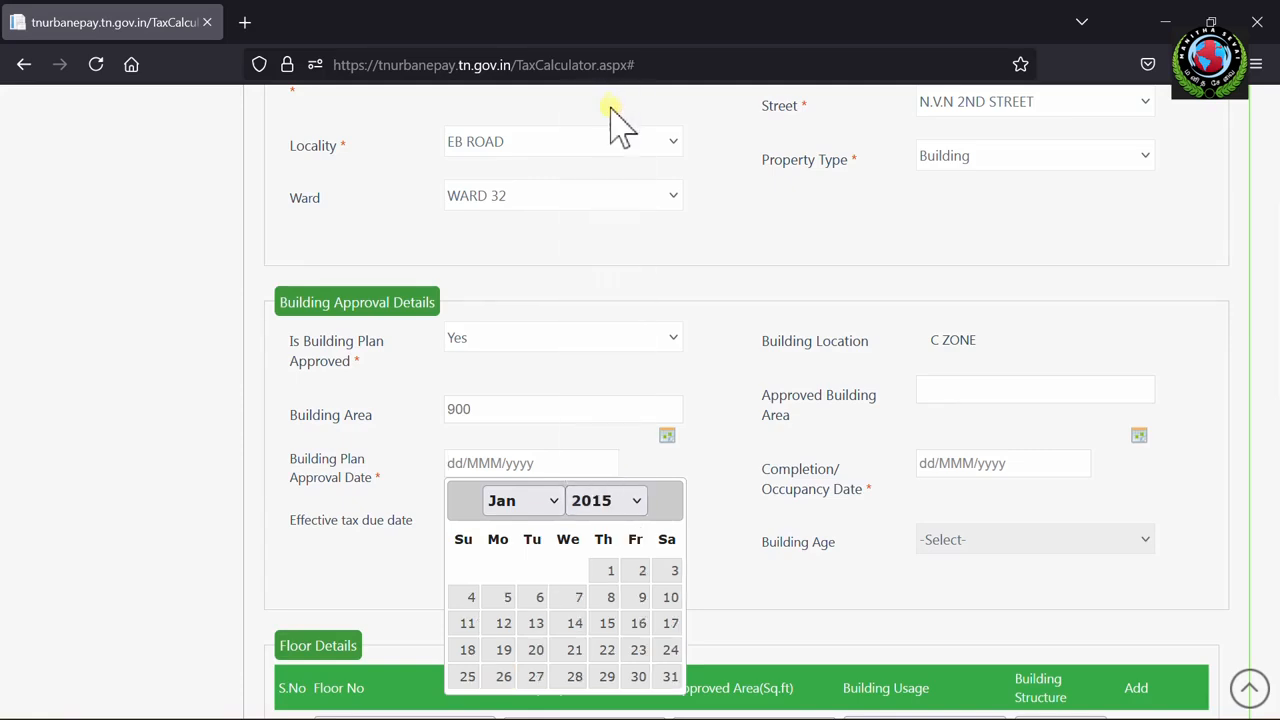
{"action": "left_click", "coordinate": [610, 570]}
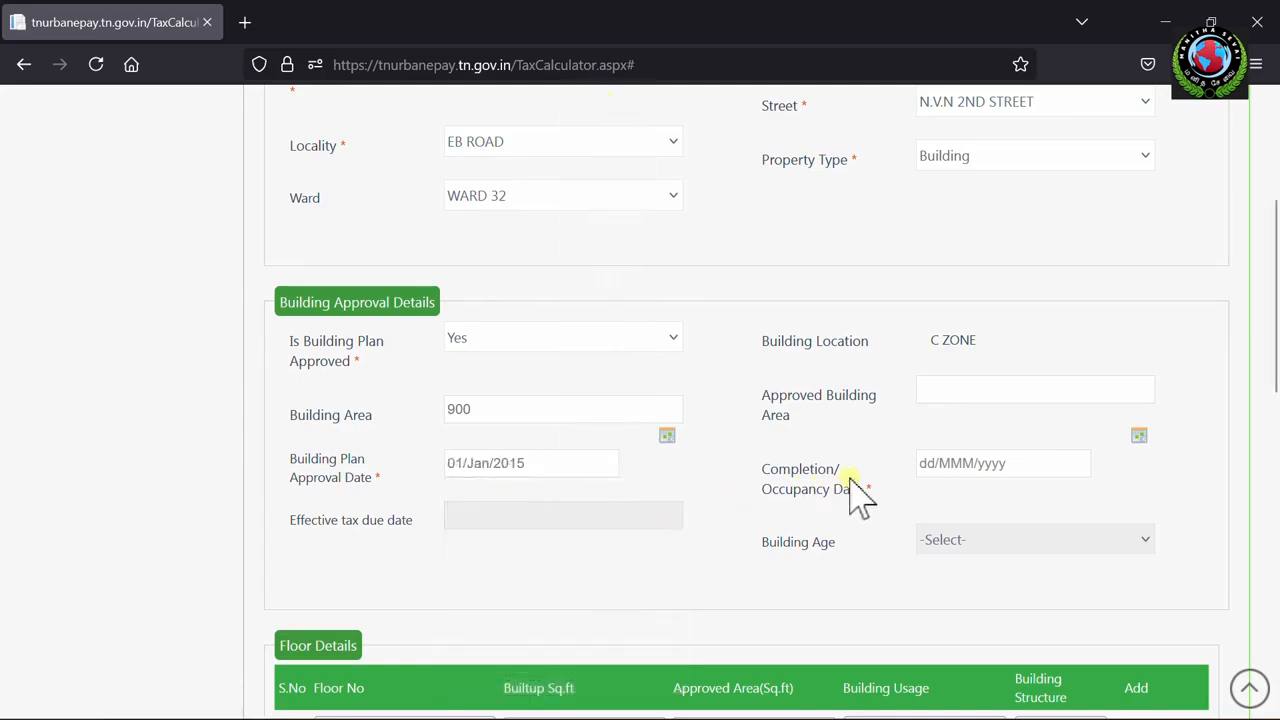
- Set the approved building area to 900 and the completion/occupancy date to 04/Jan/2017
{"action": "left_click", "coordinate": [968, 393]}
{"action": "type", "text": "900"}
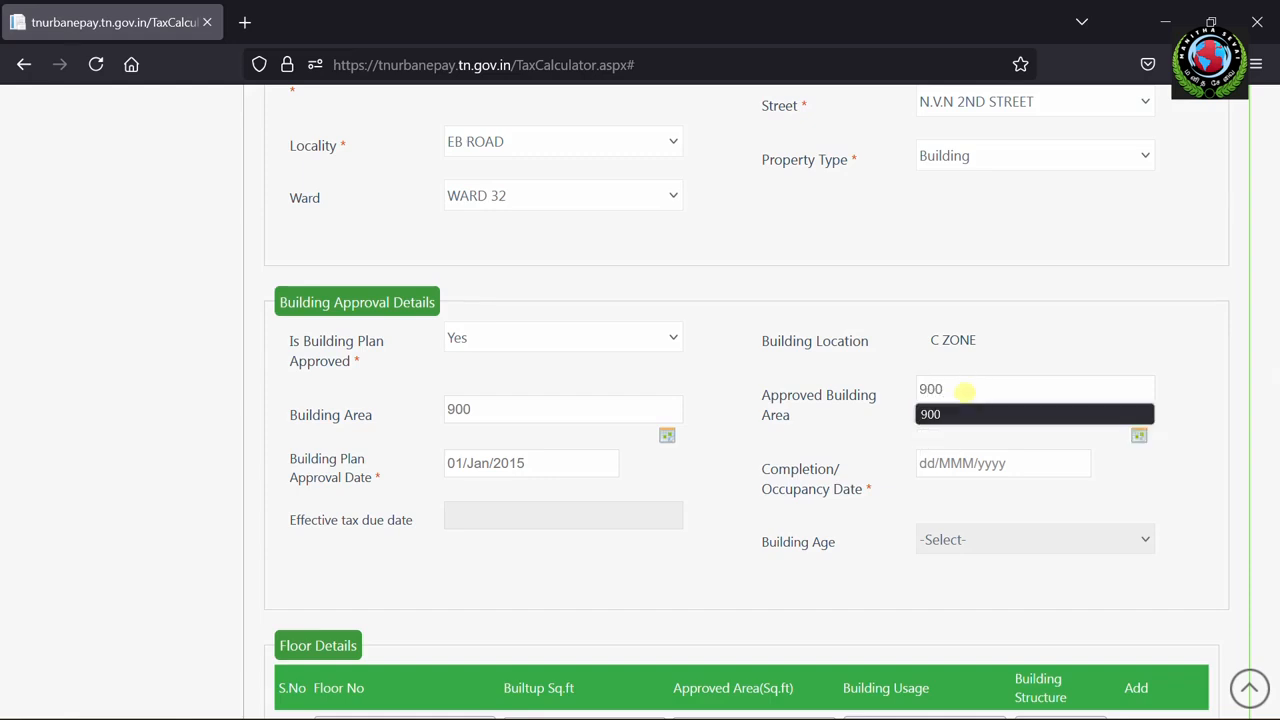
{"action": "left_click", "coordinate": [955, 463]}
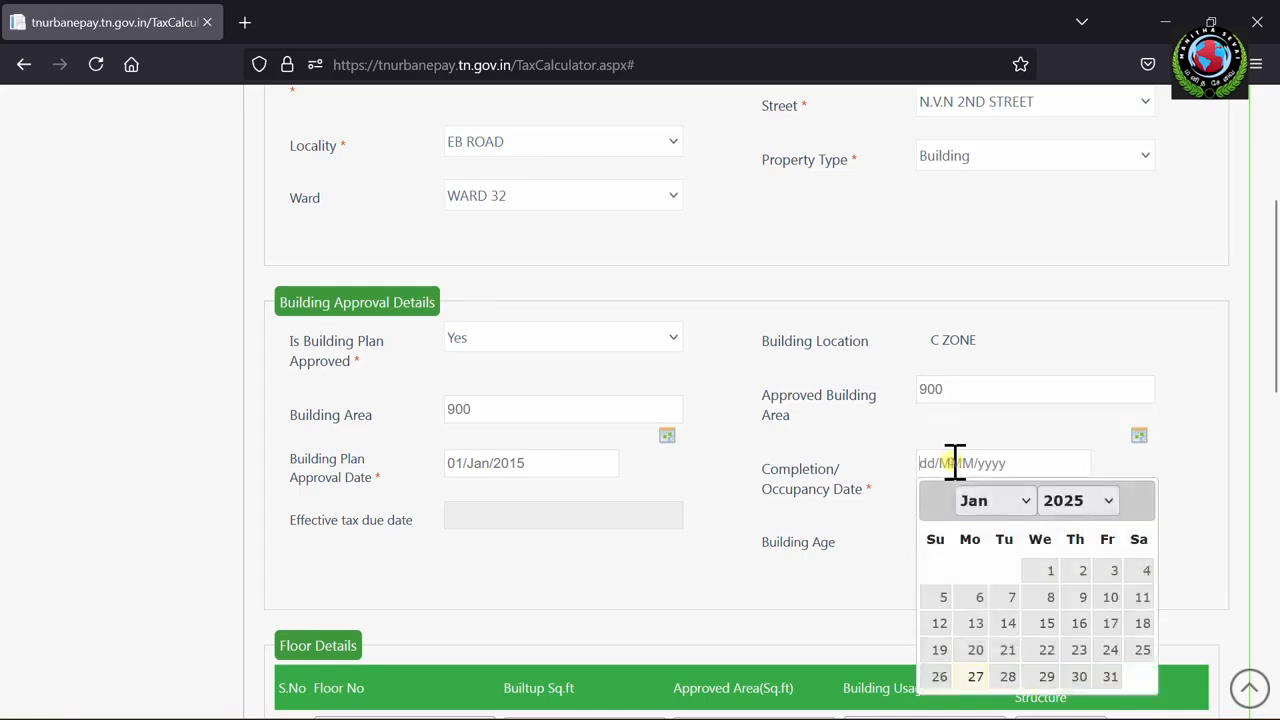
{"action": "left_click", "coordinate": [1108, 500]}
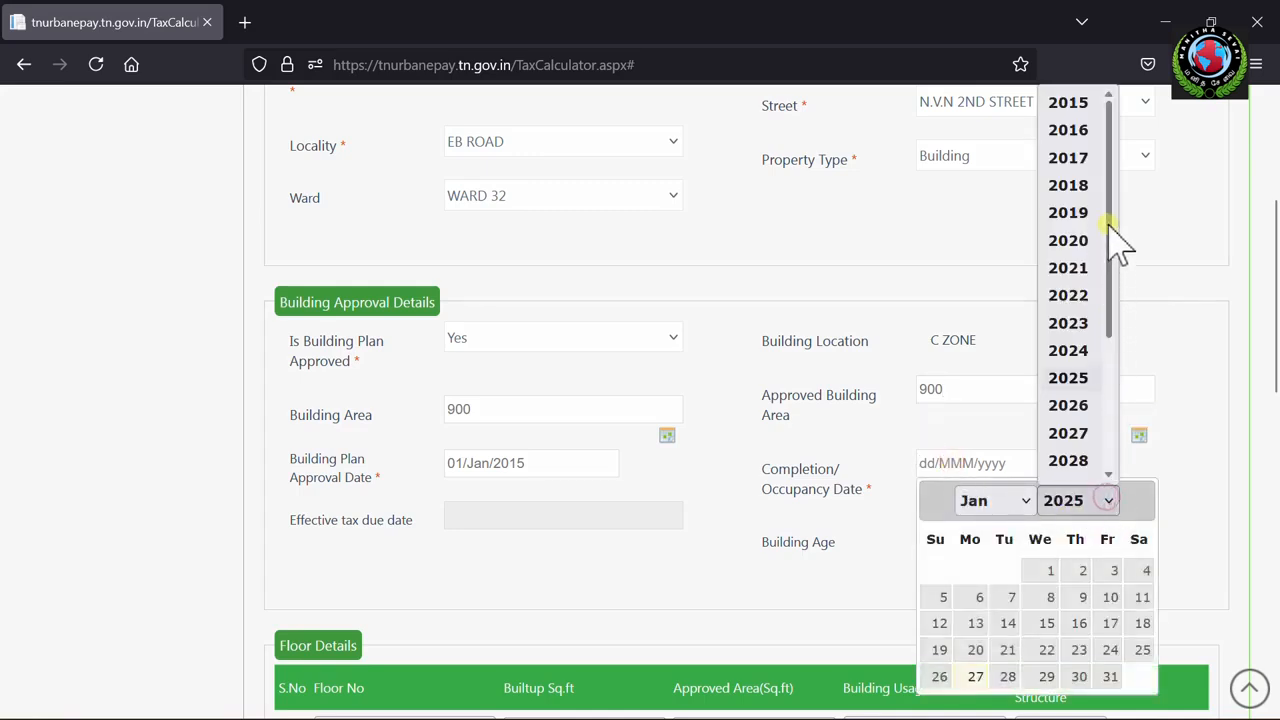
{"action": "left_click", "coordinate": [1070, 158]}
{"action": "left_click", "coordinate": [1040, 570]}
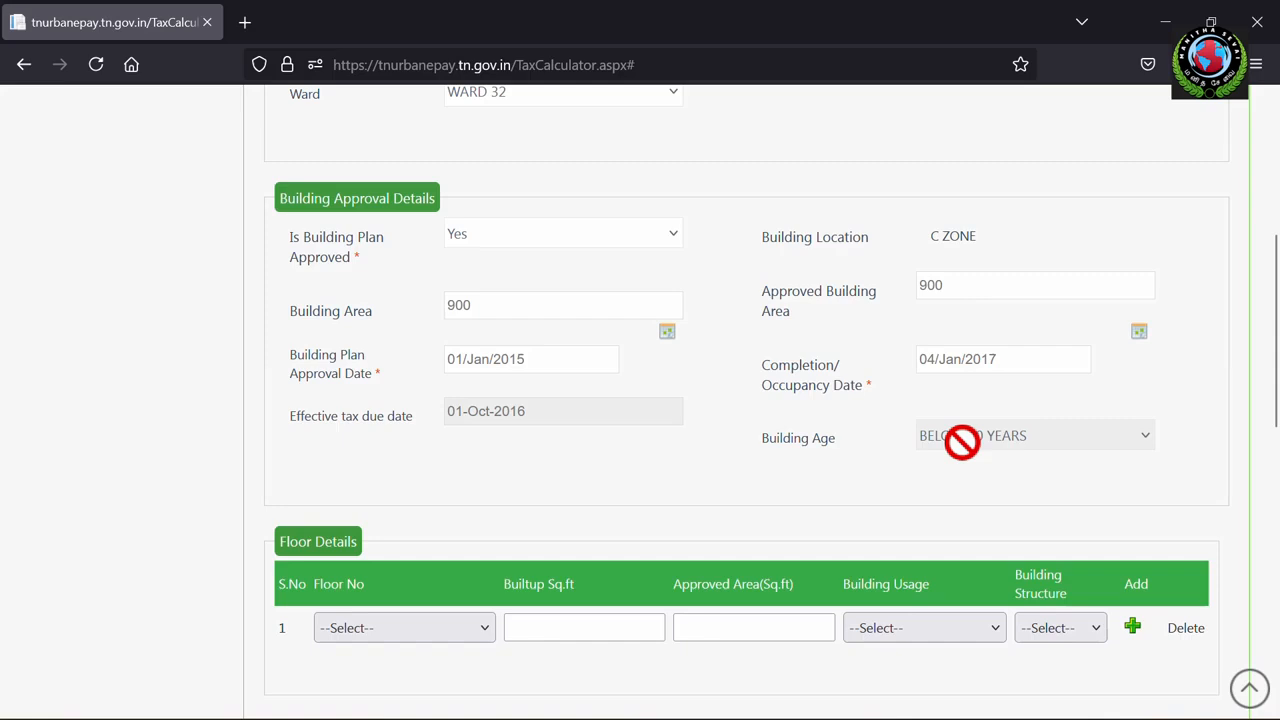
- Choose First Floor in the first floor details row and set its built-up area to 900 sq.ft
{"action": "scroll", "coordinate": [962, 441], "scroll_direction": "down", "scroll_amount": 2}
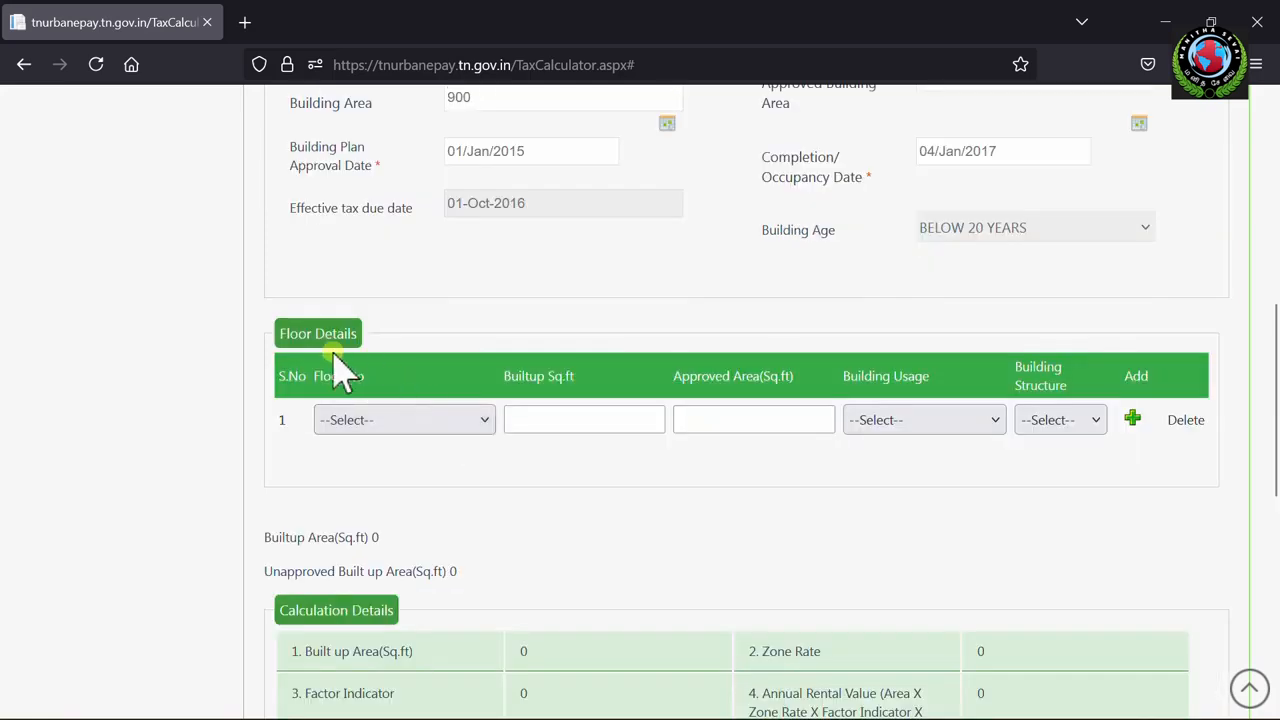
{"action": "left_click", "coordinate": [437, 418]}
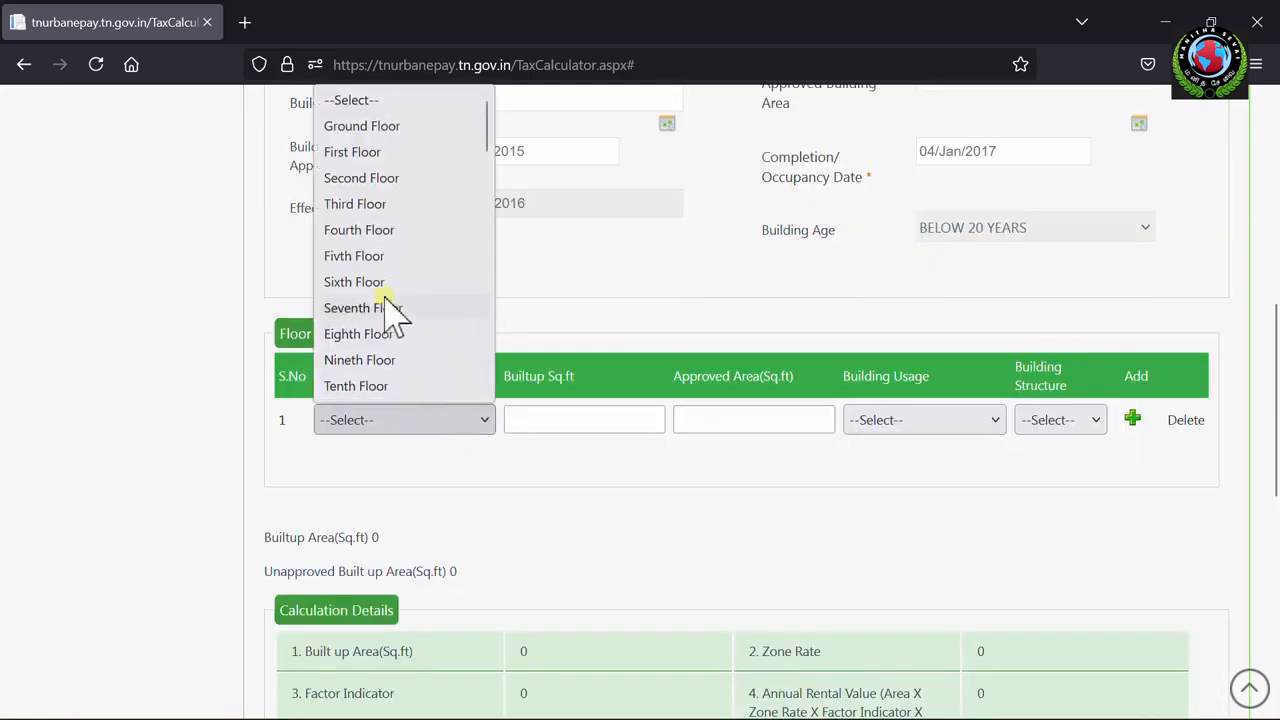
{"action": "left_click", "coordinate": [380, 152]}
{"action": "left_click", "coordinate": [597, 415]}
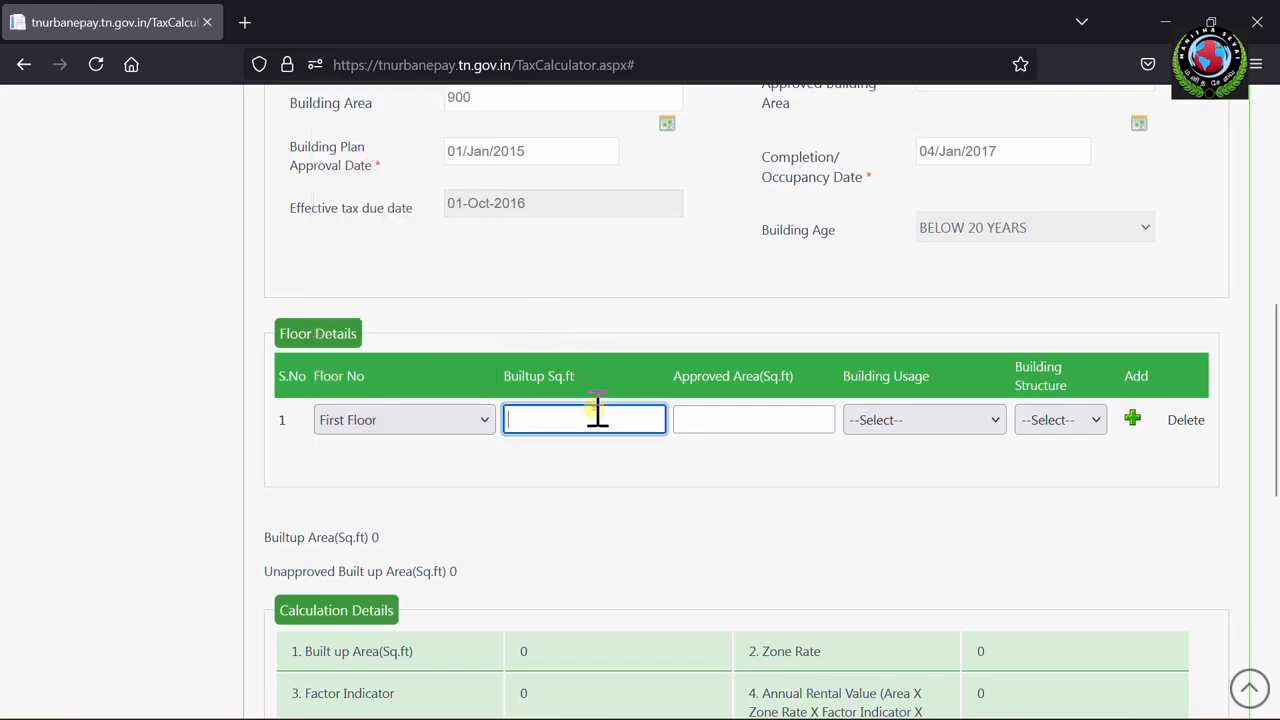
{"action": "type", "text": "9"}
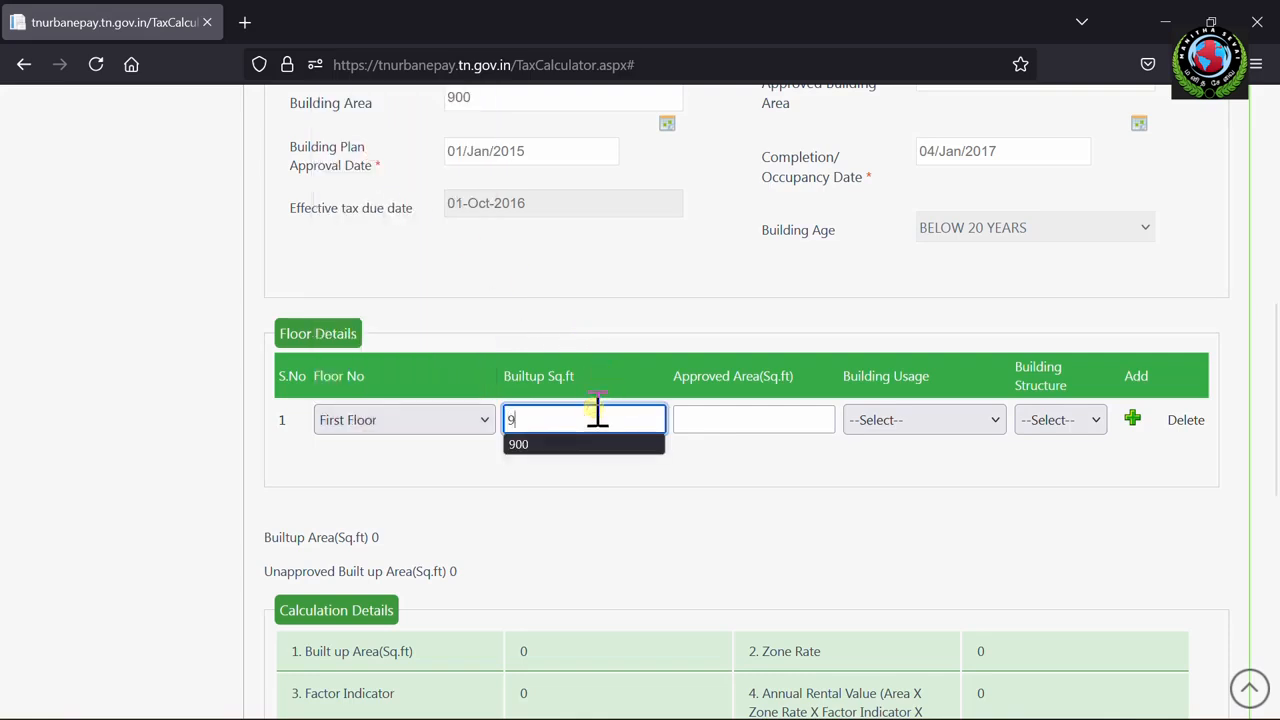
{"action": "type", "text": "00"}
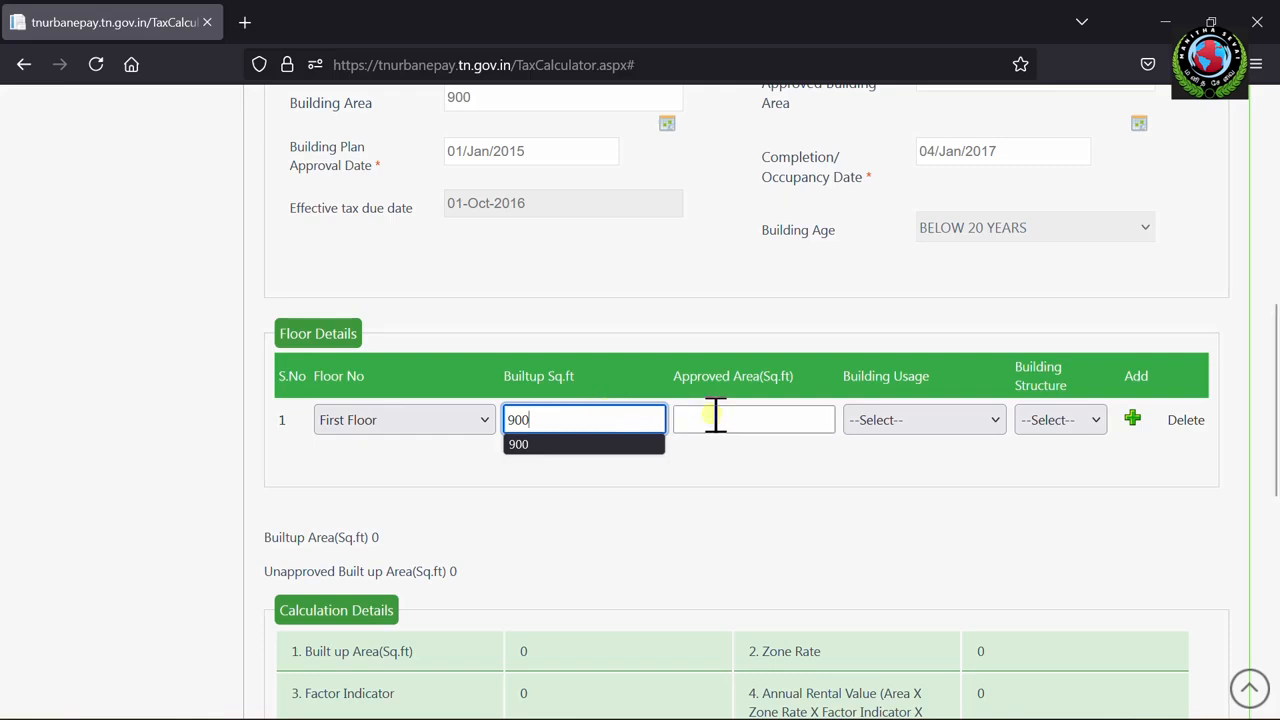
- Set the first floor's approved area to 900 sq.ft in the floor details, matching the approved building area
{"action": "left_click", "coordinate": [740, 423]}
{"action": "scroll", "coordinate": [740, 425], "scroll_direction": "up", "scroll_amount": 3}
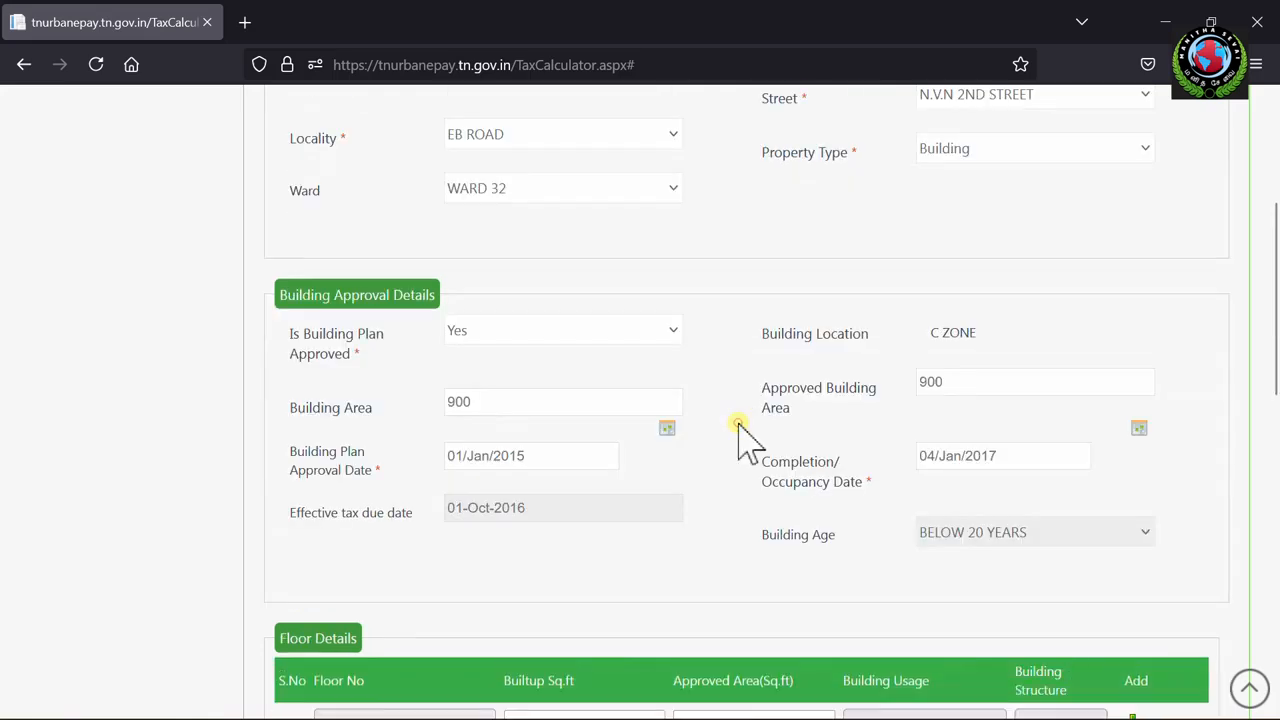
{"action": "scroll", "coordinate": [740, 425], "scroll_direction": "down", "scroll_amount": 4}
- Set the first floor's building usage to INDUSTRIAL and its building structure to RCC
{"action": "left_click", "coordinate": [905, 310]}
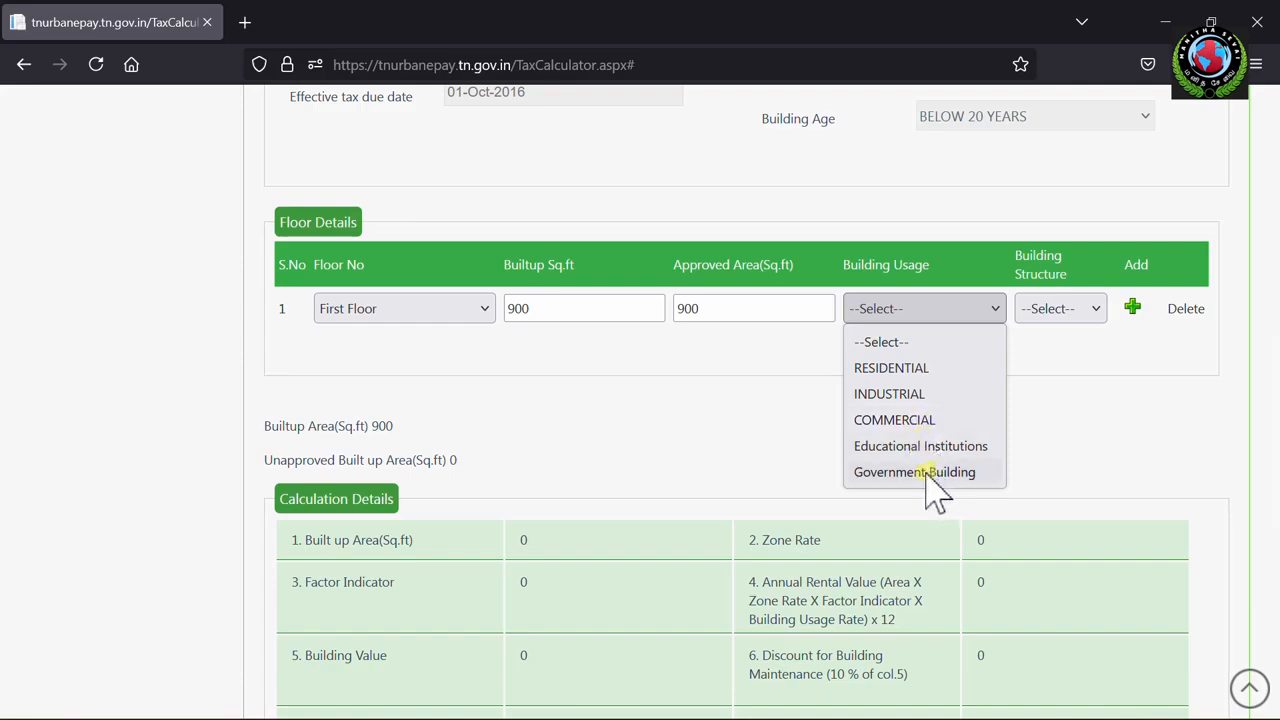
{"action": "left_click", "coordinate": [880, 394]}
{"action": "left_click", "coordinate": [1060, 308]}
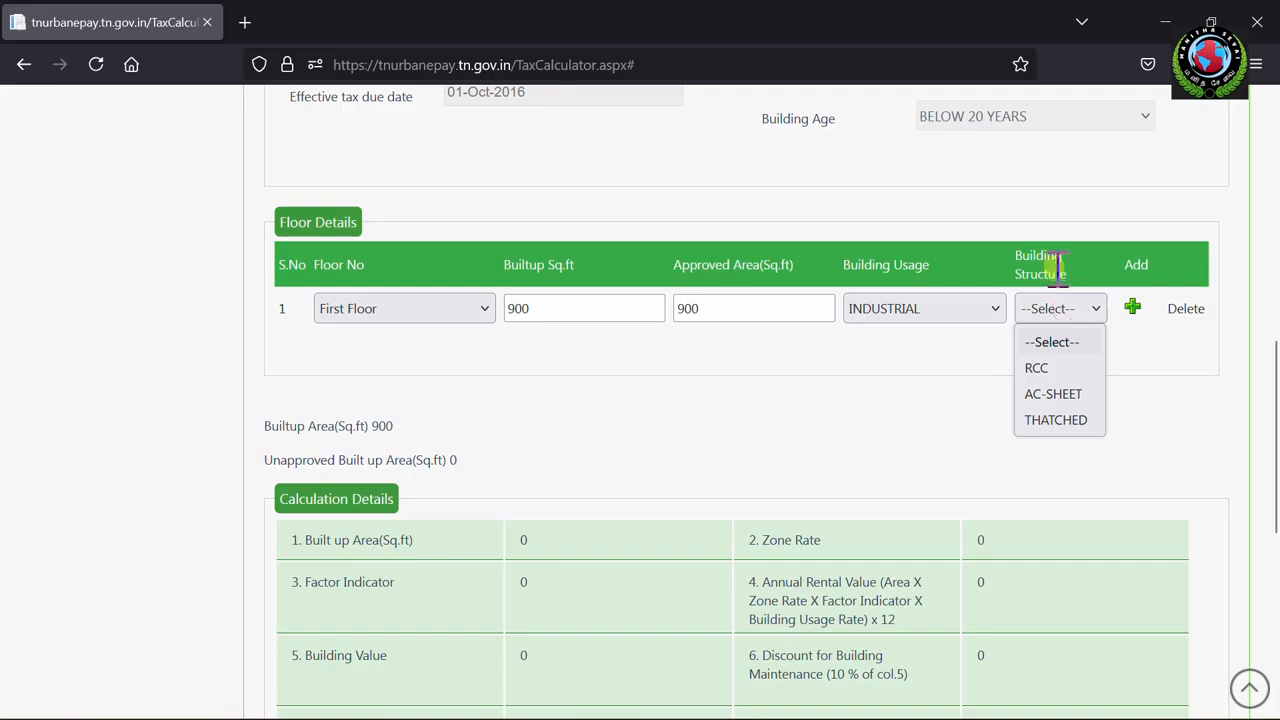
{"action": "left_click", "coordinate": [1047, 369]}
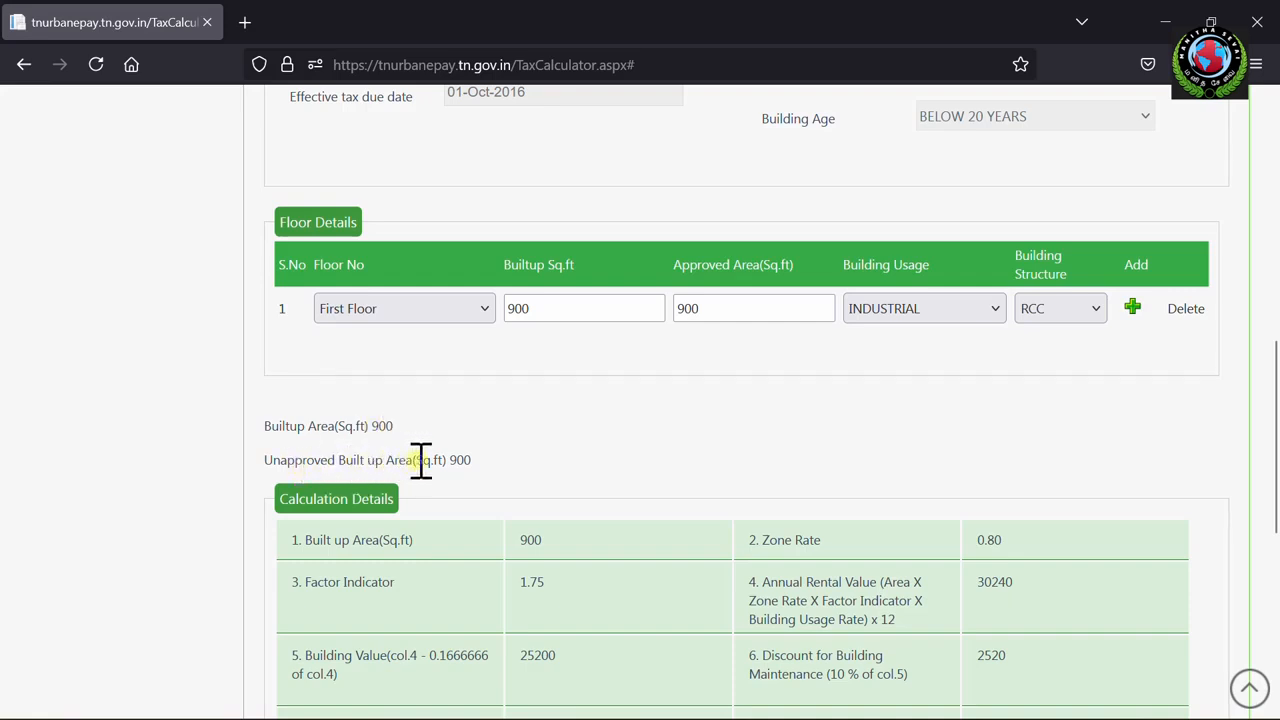
- Review the calculation details, from built-up area and zone rate through the tax components to the total half-yearly property tax
{"action": "scroll", "coordinate": [427, 460], "scroll_direction": "down", "scroll_amount": 1}
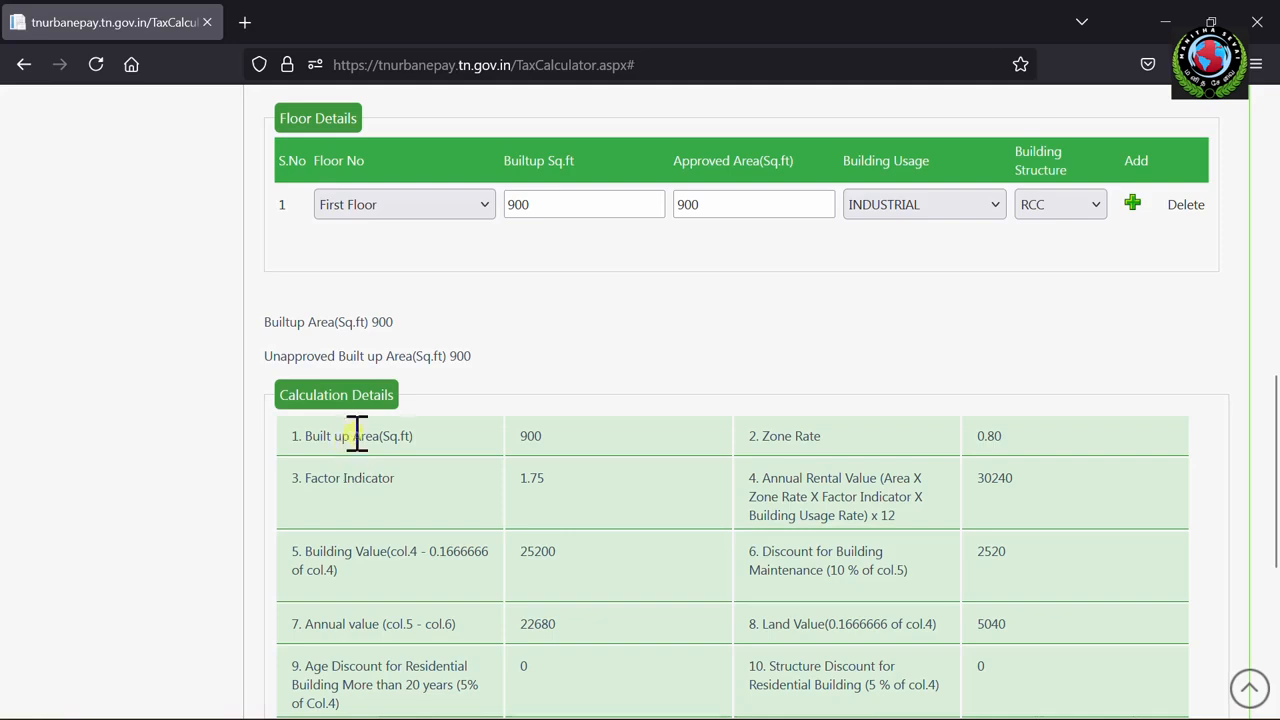
{"action": "scroll", "coordinate": [357, 434], "scroll_direction": "down", "scroll_amount": 1}
{"action": "scroll", "coordinate": [540, 374], "scroll_direction": "down", "scroll_amount": 1}
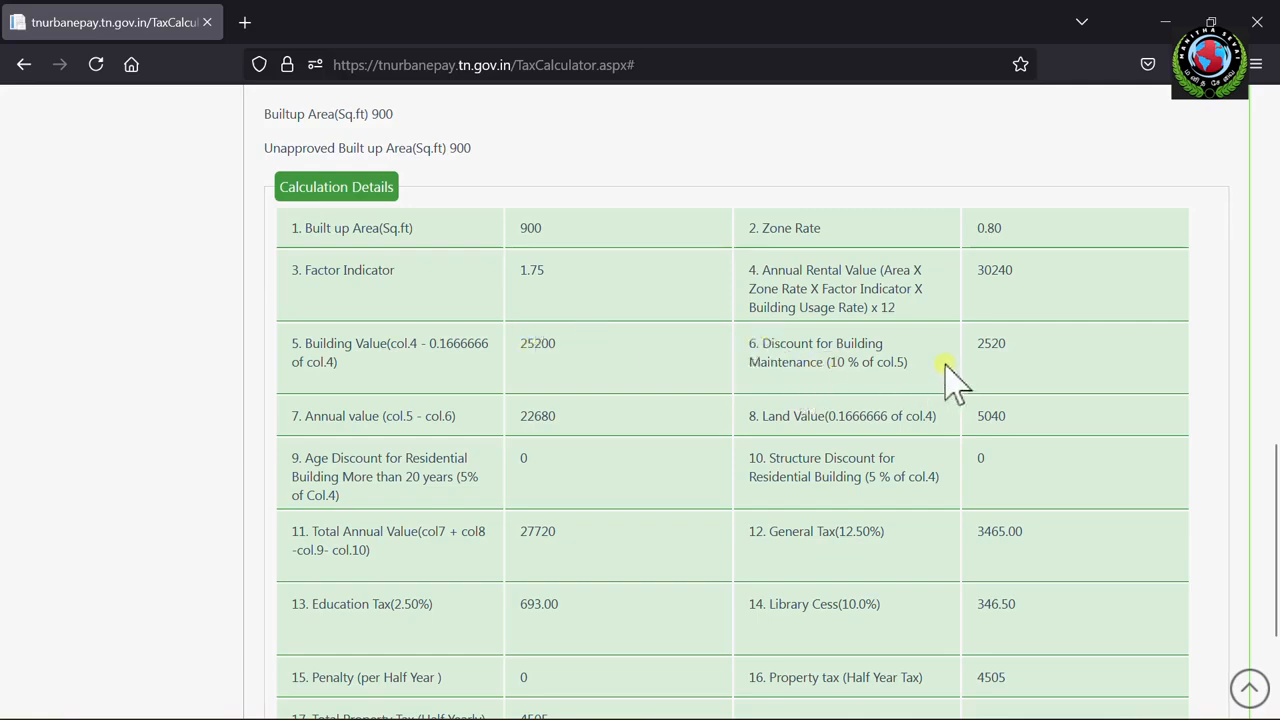
{"action": "scroll", "coordinate": [363, 351], "scroll_direction": "down", "scroll_amount": 1}
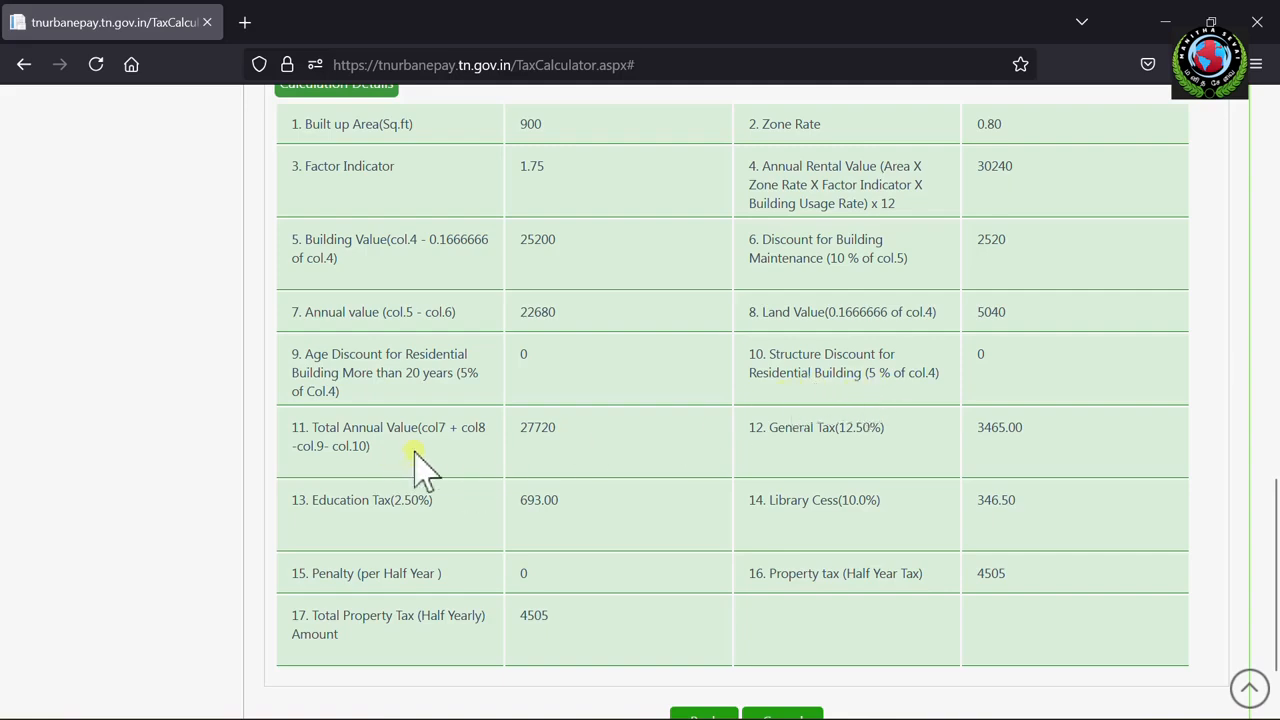
{"action": "scroll", "coordinate": [848, 462], "scroll_direction": "down", "scroll_amount": 2}
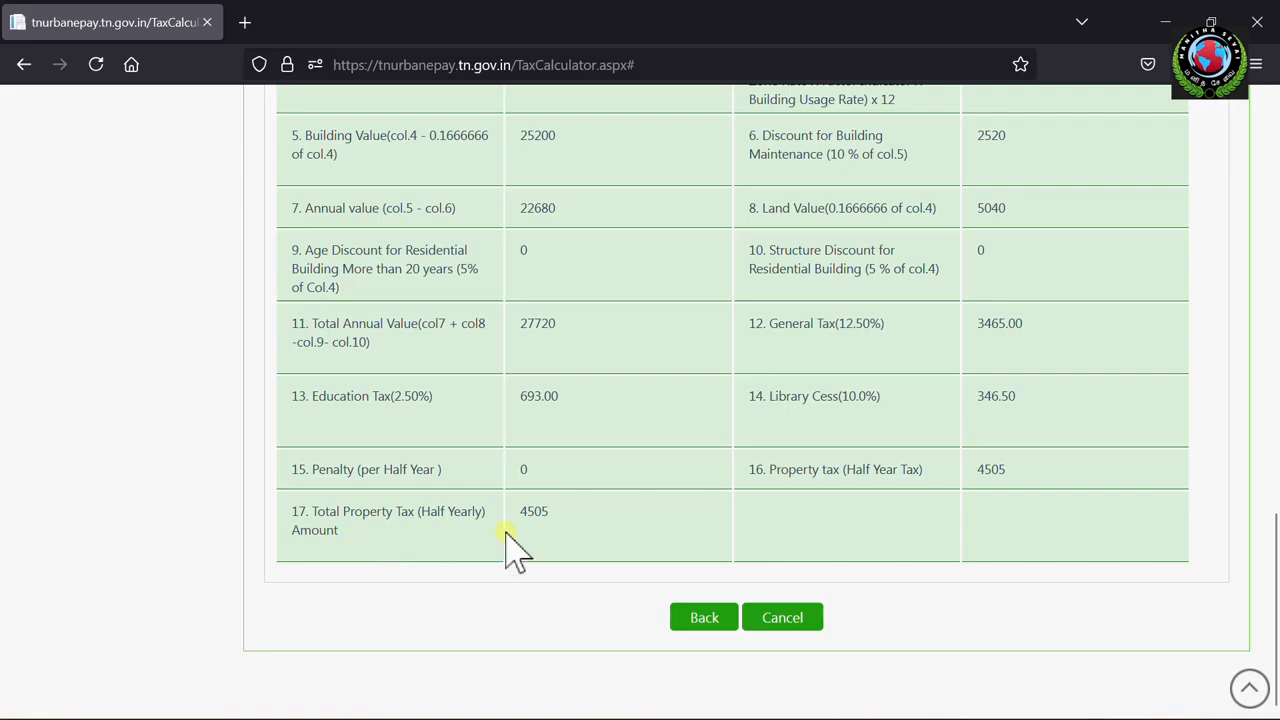
{"action": "scroll", "coordinate": [540, 548], "scroll_direction": "up", "scroll_amount": 2}
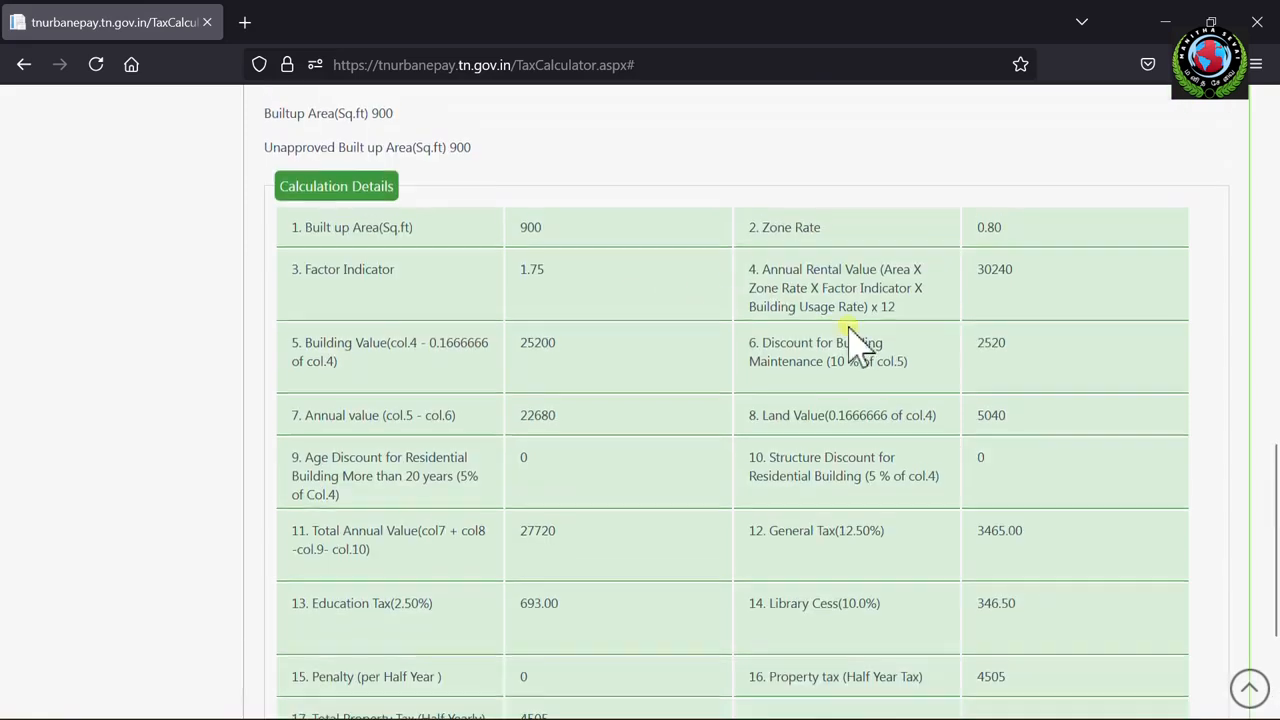
{"action": "scroll", "coordinate": [851, 329], "scroll_direction": "down", "scroll_amount": 2}
{"action": "scroll", "coordinate": [590, 460], "scroll_direction": "up", "scroll_amount": 3}
{"action": "scroll", "coordinate": [590, 460], "scroll_direction": "down", "scroll_amount": 3}
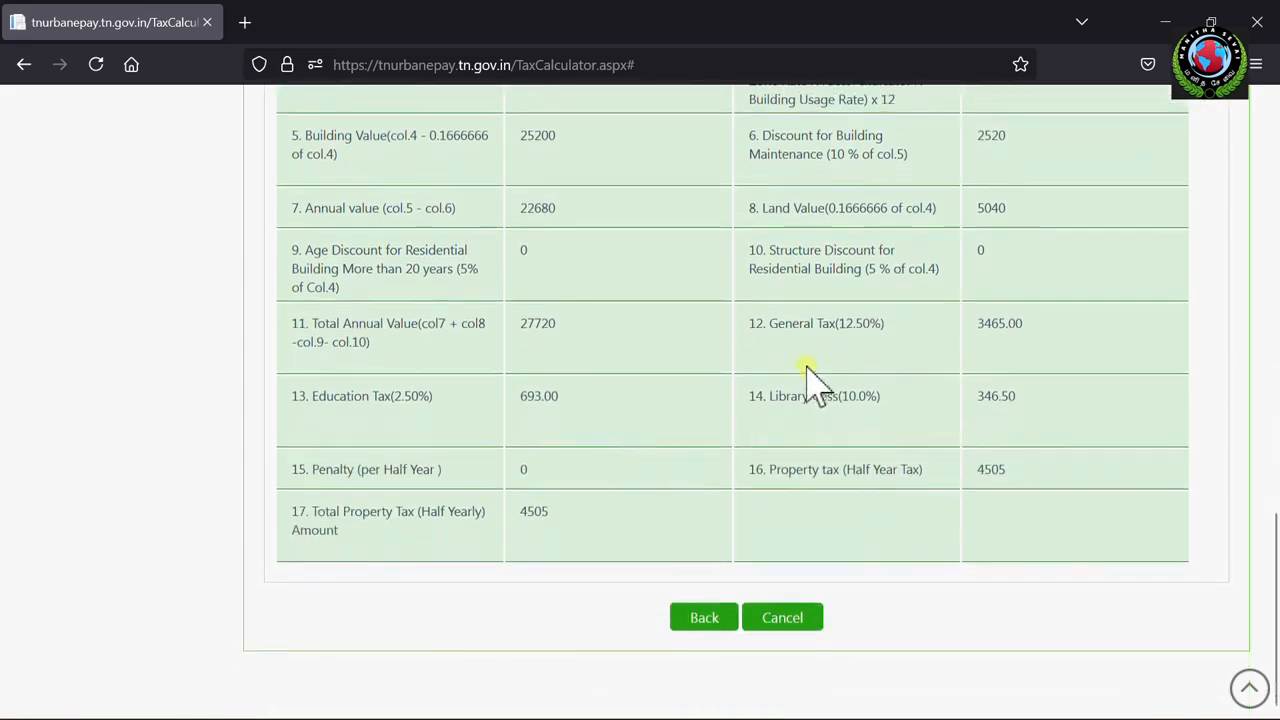
{"action": "scroll", "coordinate": [880, 370], "scroll_direction": "up", "scroll_amount": 2}
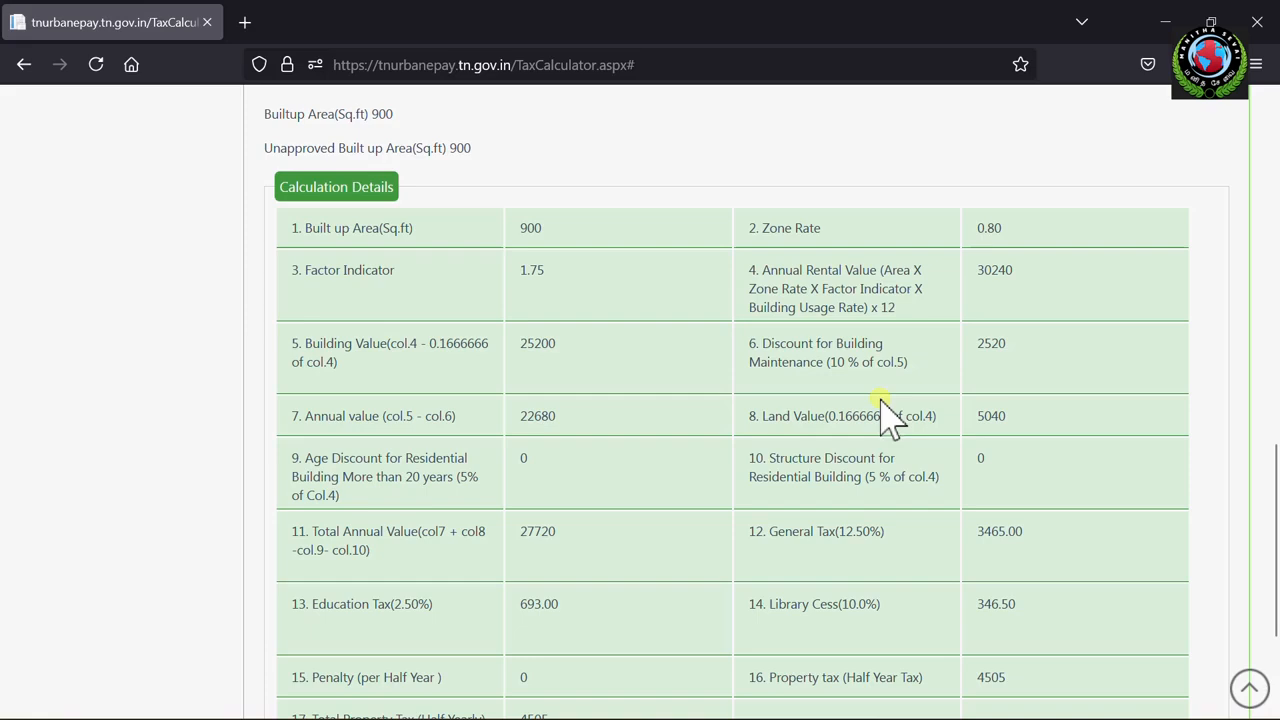
{"action": "scroll", "coordinate": [880, 398], "scroll_direction": "down", "scroll_amount": 2}
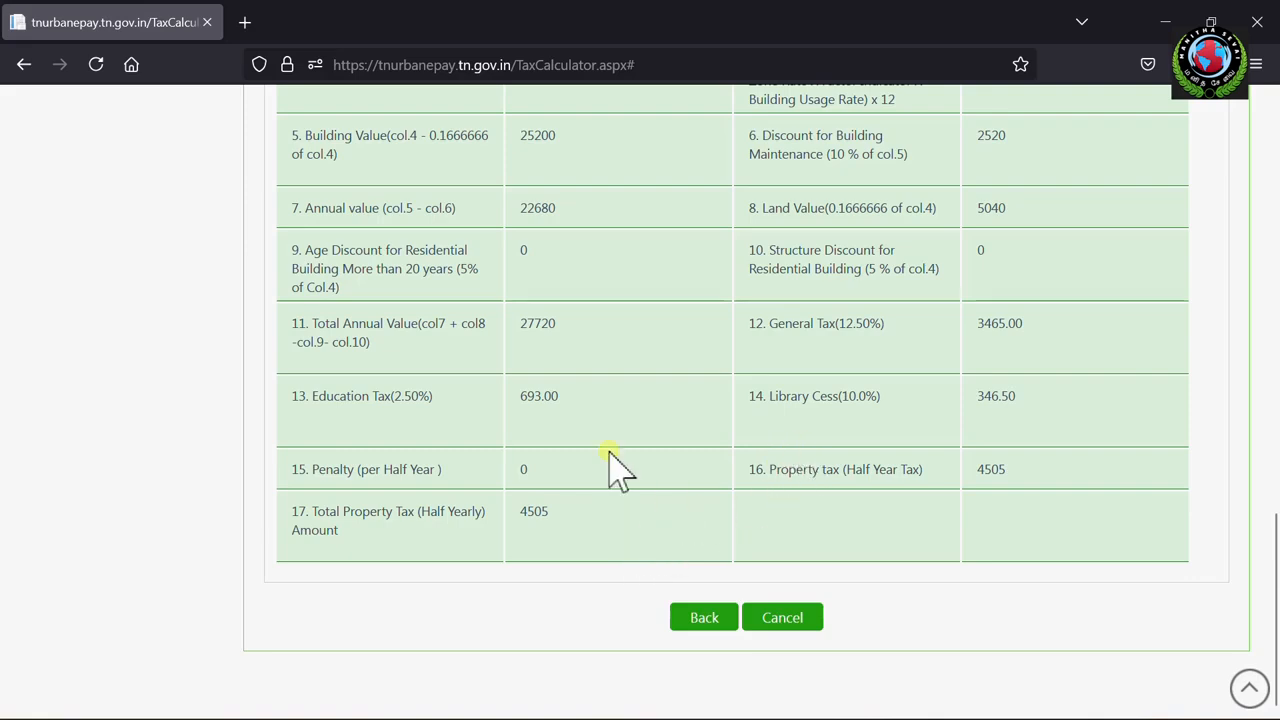
{"action": "scroll", "coordinate": [885, 432], "scroll_direction": "up", "scroll_amount": 10}
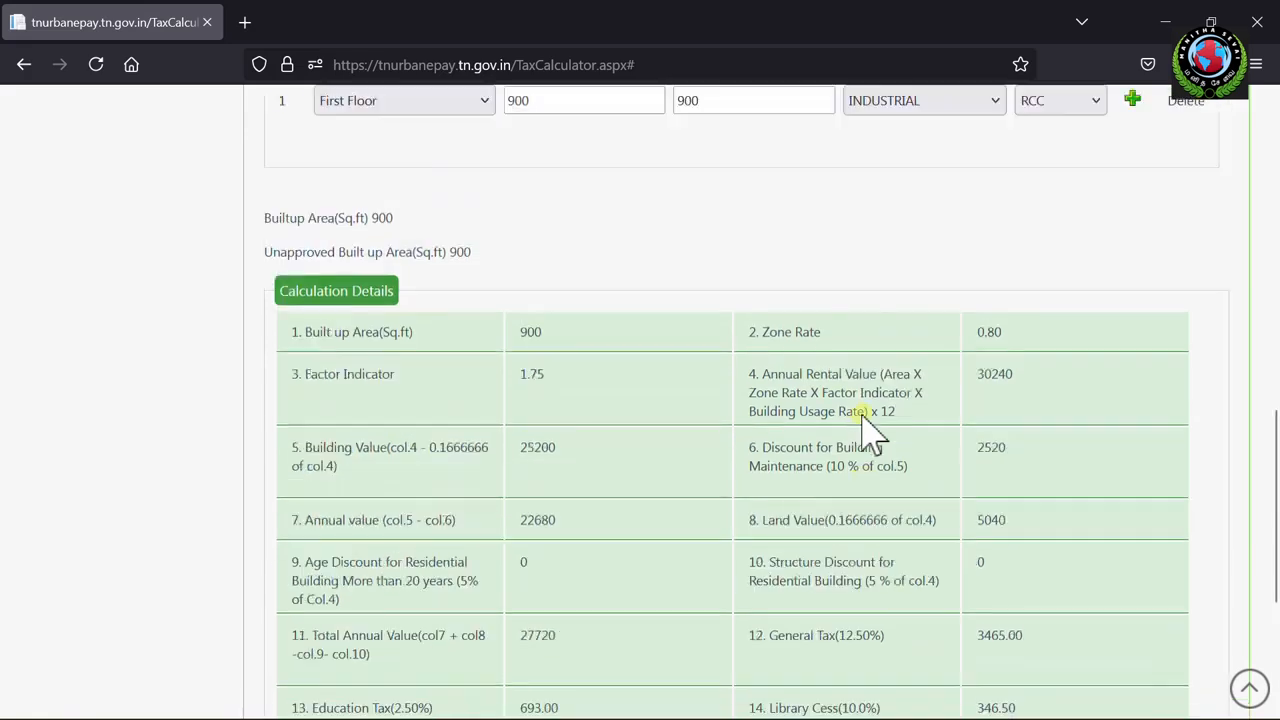
{"action": "scroll", "coordinate": [870, 432], "scroll_direction": "up", "scroll_amount": 5}
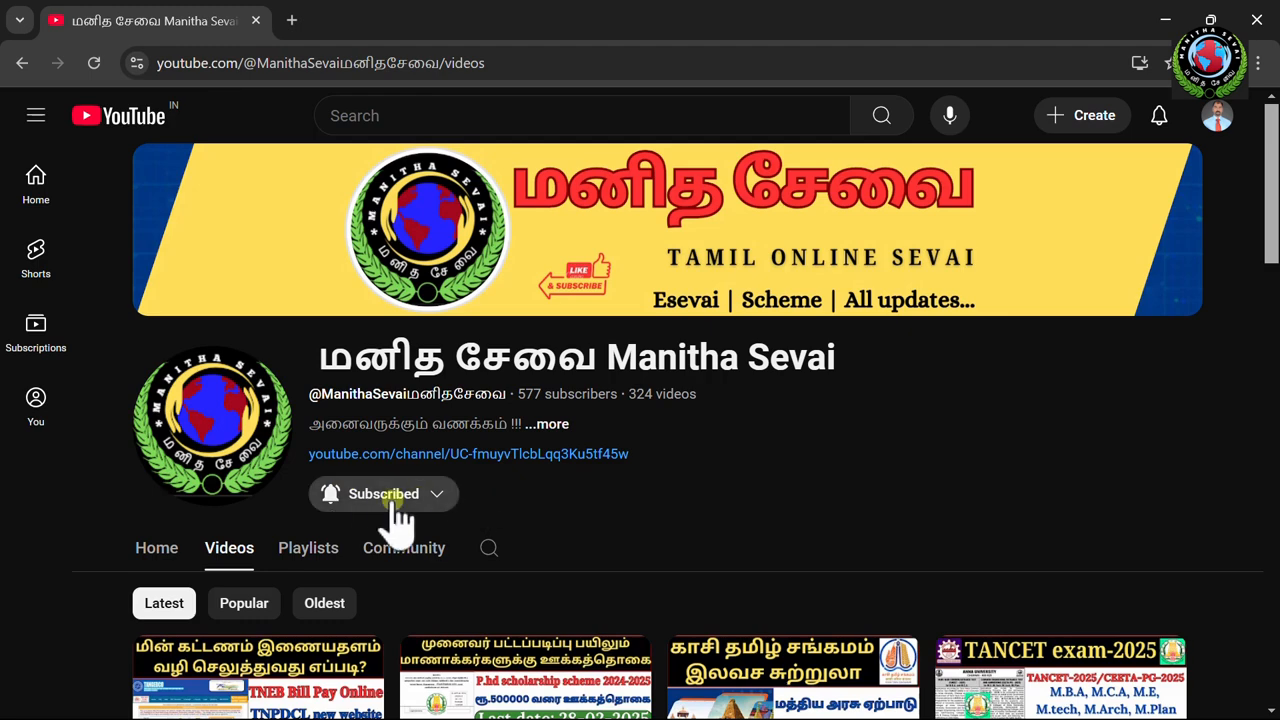
- Switch to the Manitha Sevai channel page on YouTube and show its subscription notification options
{"action": "left_click", "coordinate": [398, 510]}
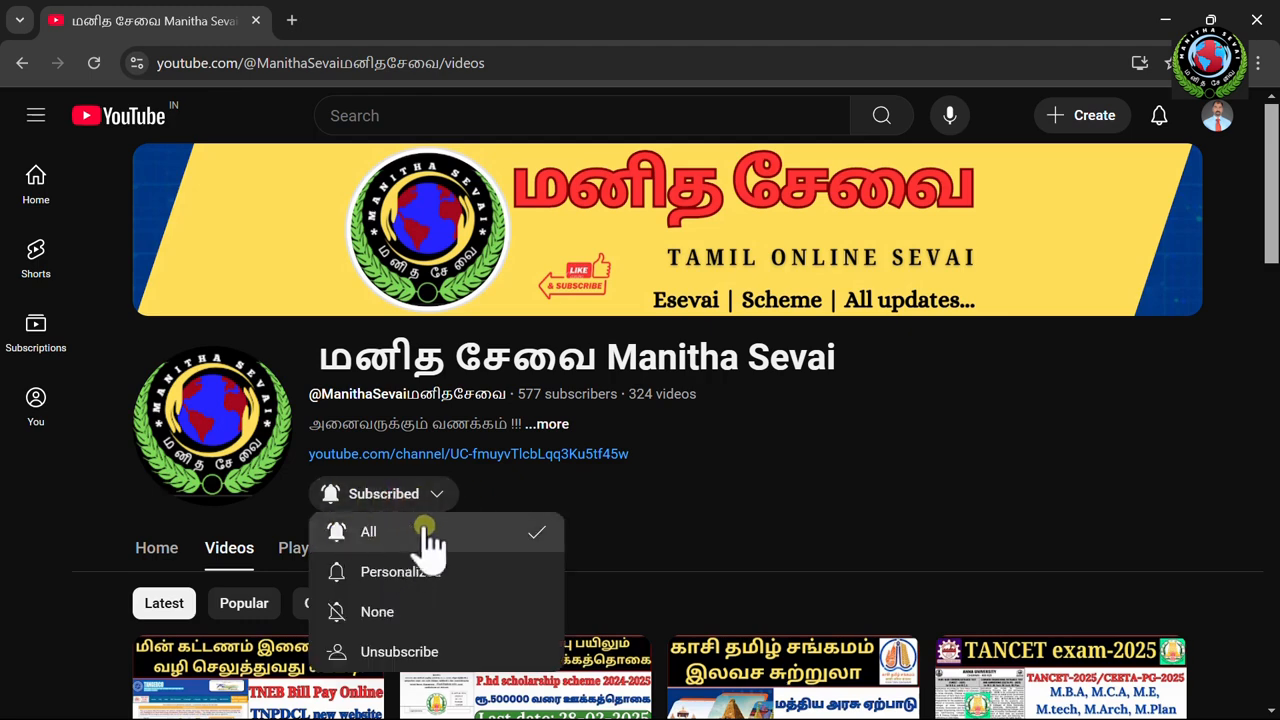